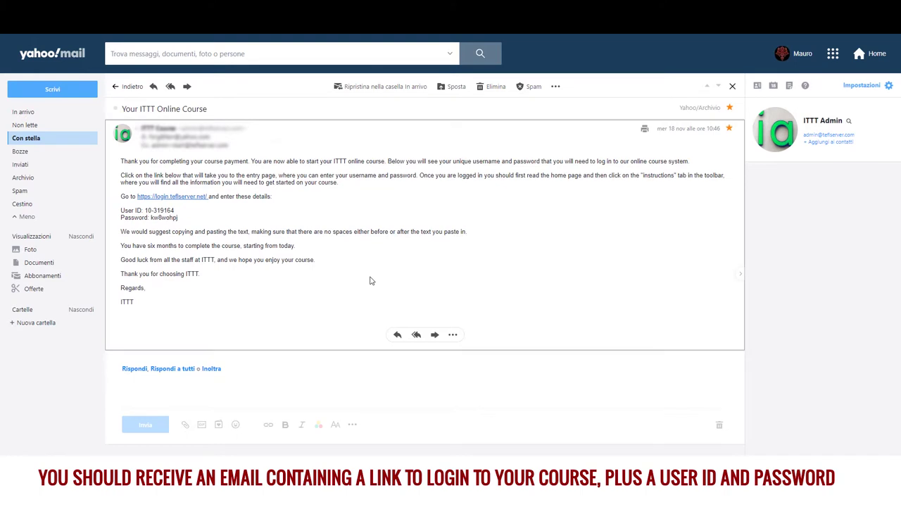
- Open the email's course login link in a new browser tab
{"action": "right_click", "coordinate": [181, 200]}
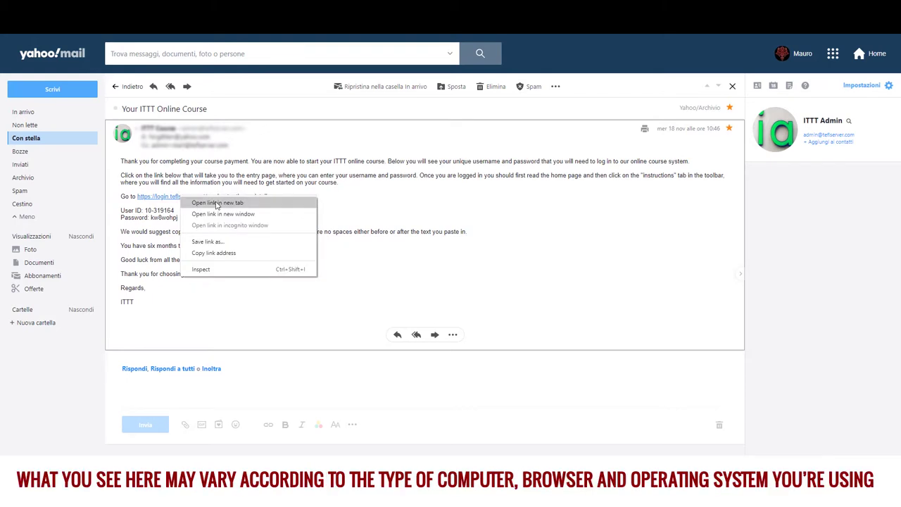
{"action": "left_click", "coordinate": [217, 204]}
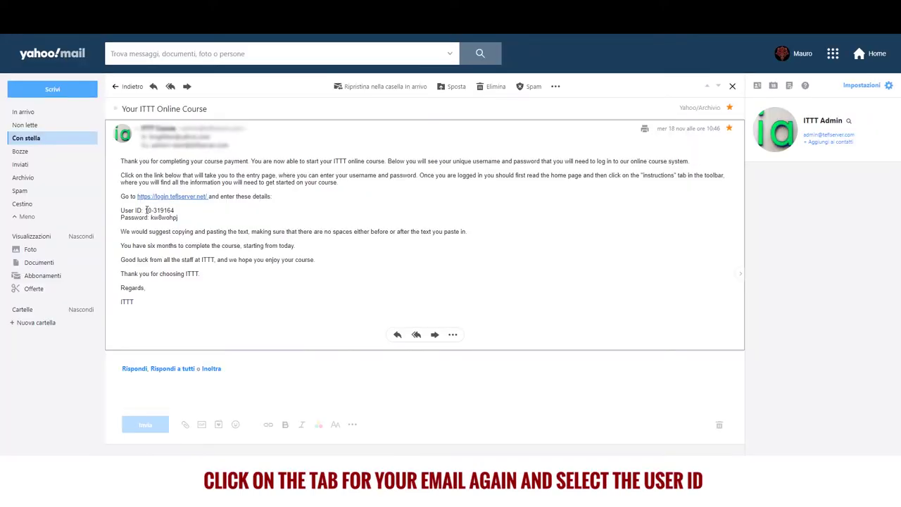
- Select only the User ID number in the course email, with no surrounding spaces
{"action": "left_click_drag", "start_coordinate": [145, 210], "coordinate": [171, 209]}
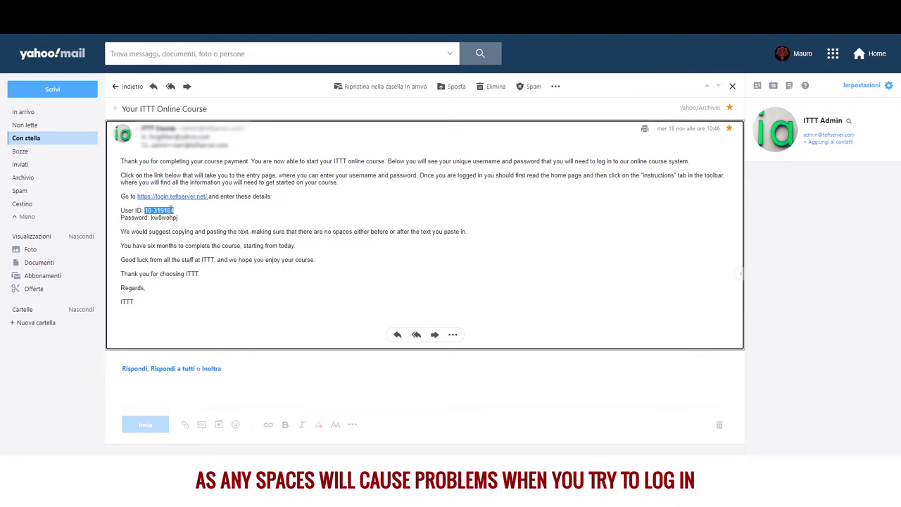
- Copy the User ID from the email into the login form's username field
{"action": "right_click", "coordinate": [175, 210]}
{"action": "left_click", "coordinate": [185, 220]}
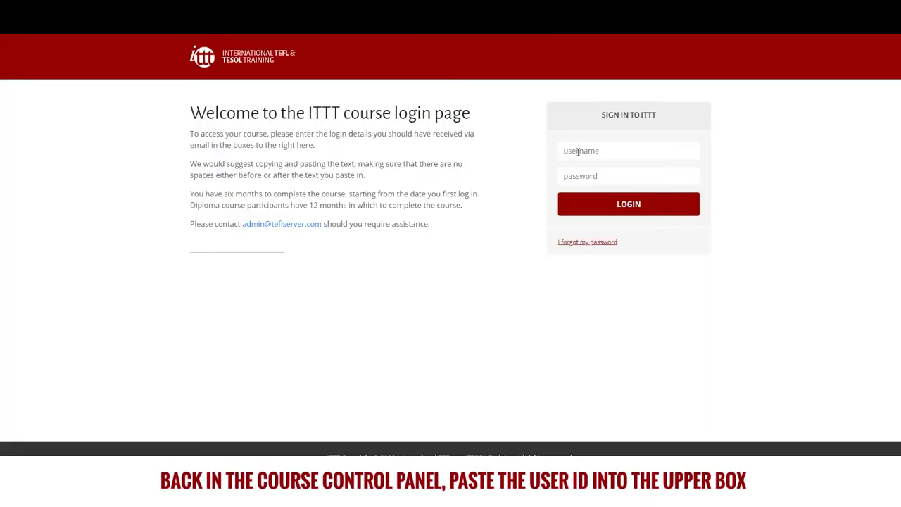
{"action": "right_click", "coordinate": [578, 152]}
{"action": "left_click", "coordinate": [604, 226]}
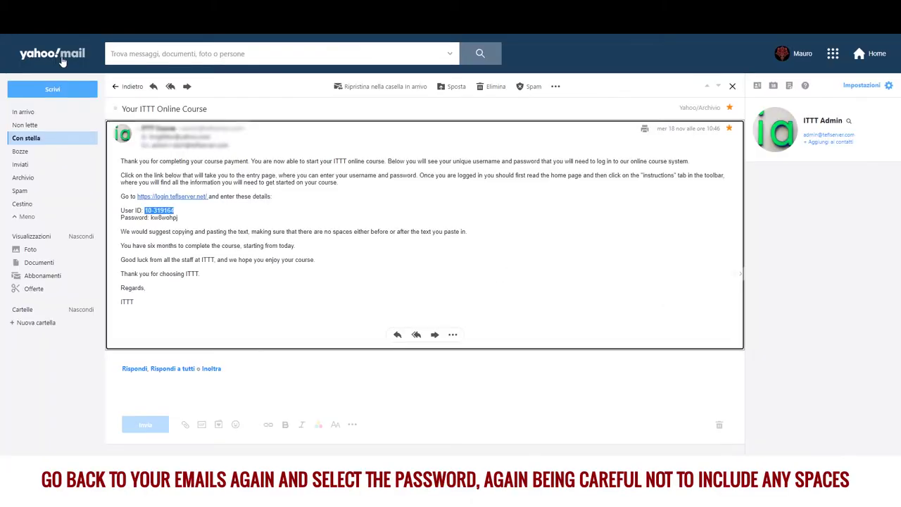
- Copy the emailed password into the password field and sign in to the course
{"action": "left_click_drag", "start_coordinate": [150, 218], "coordinate": [179, 218]}
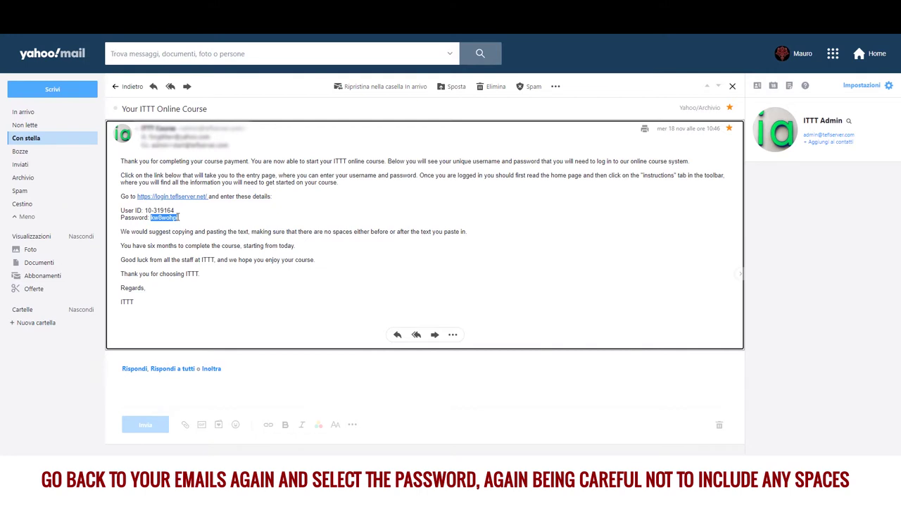
{"action": "right_click", "coordinate": [179, 218]}
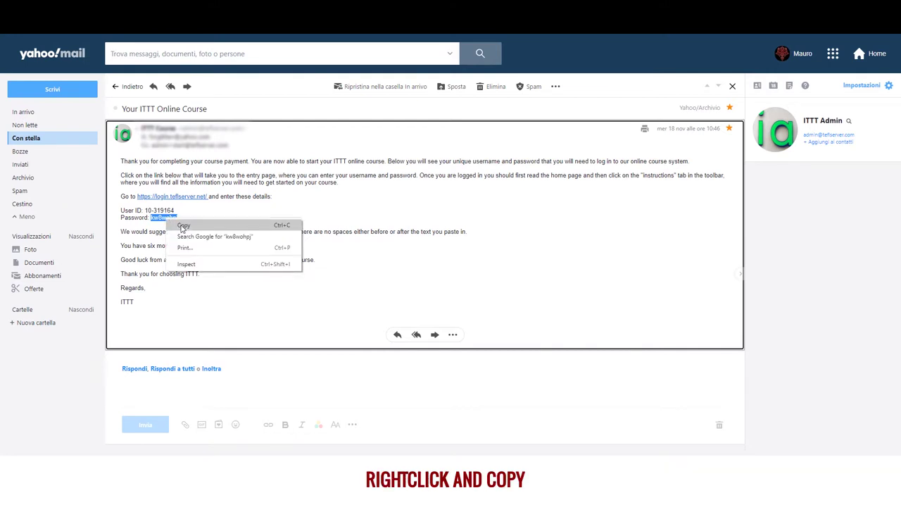
{"action": "left_click", "coordinate": [183, 226]}
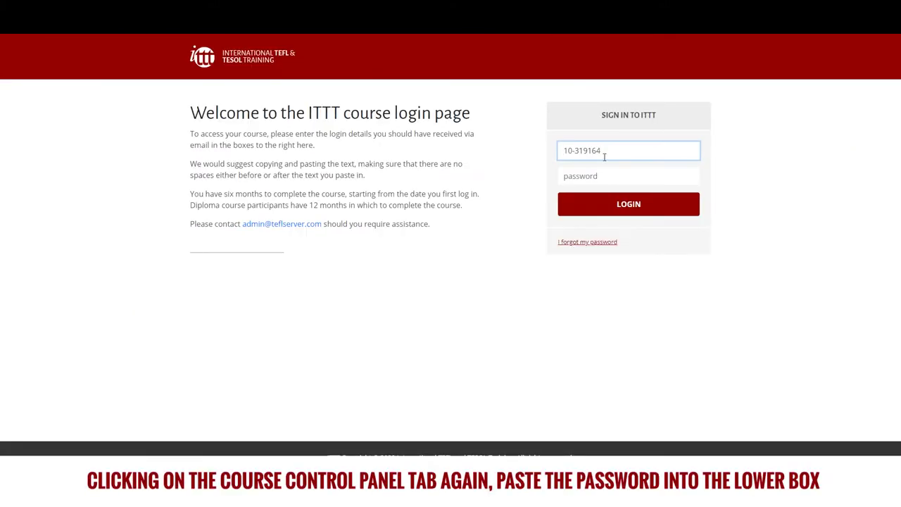
{"action": "right_click", "coordinate": [600, 178]}
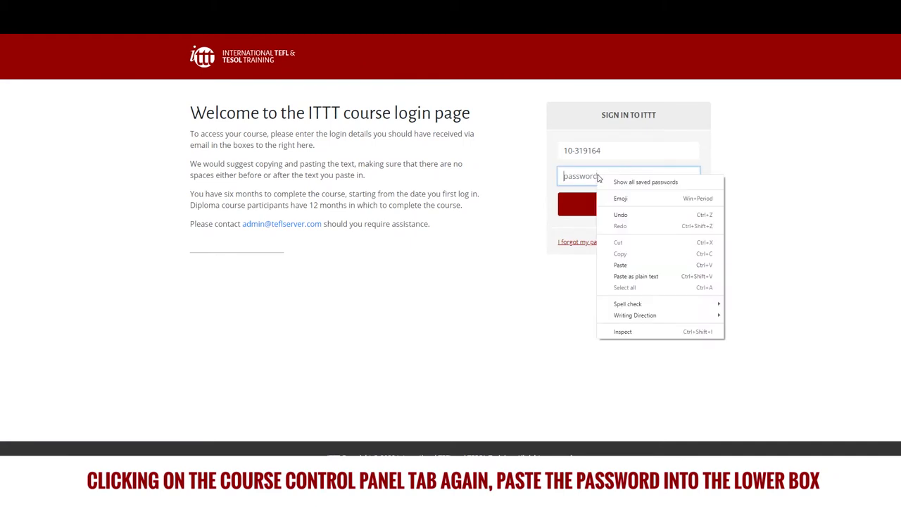
{"action": "left_click", "coordinate": [626, 265]}
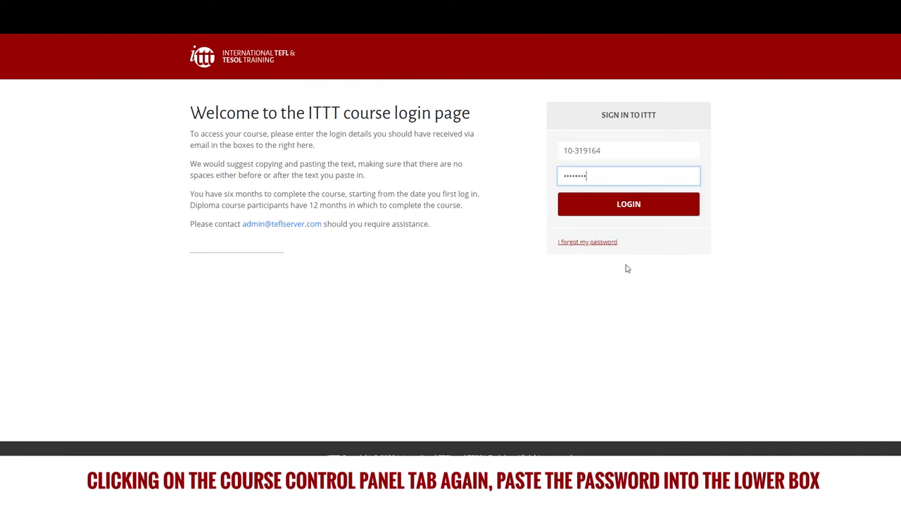
{"action": "left_click", "coordinate": [627, 208]}
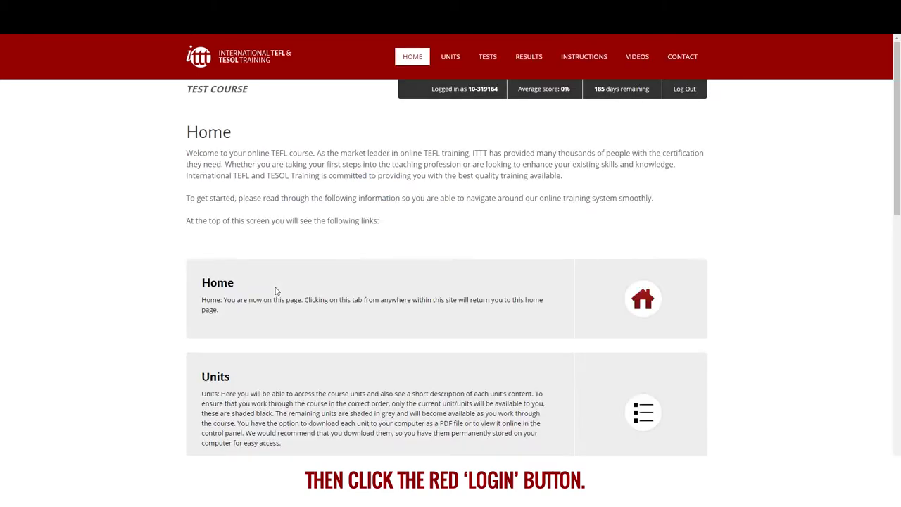
{"action": "scroll", "coordinate": [396, 227], "scroll_direction": "down", "scroll_amount": 5}
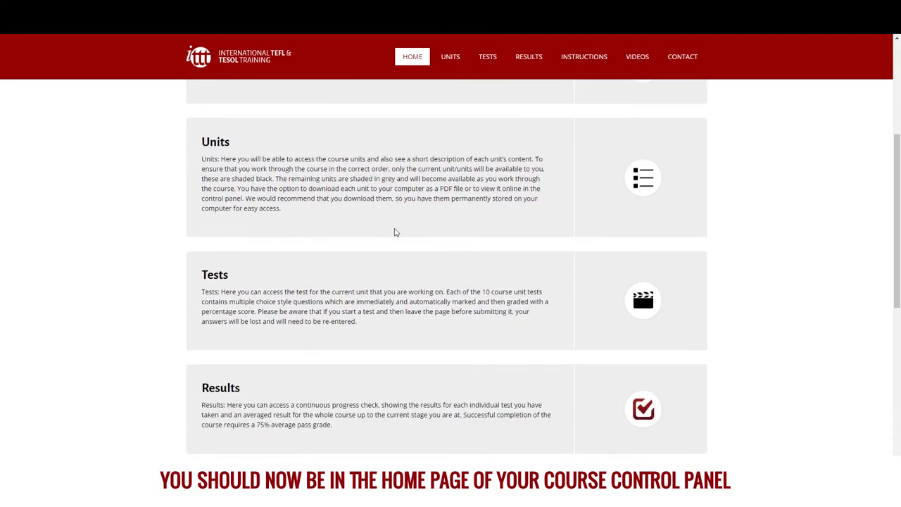
{"action": "scroll", "coordinate": [395, 233], "scroll_direction": "down", "scroll_amount": 8}
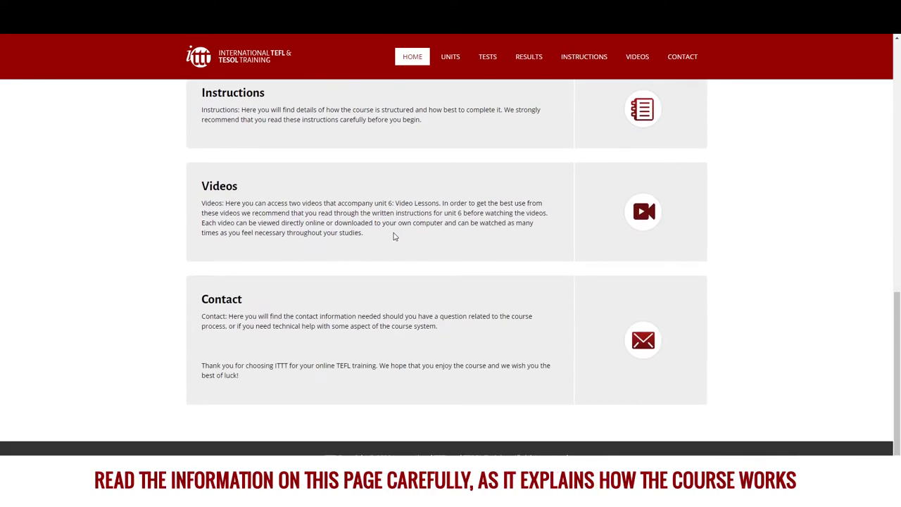
{"action": "scroll", "coordinate": [395, 237], "scroll_direction": "up", "scroll_amount": 5}
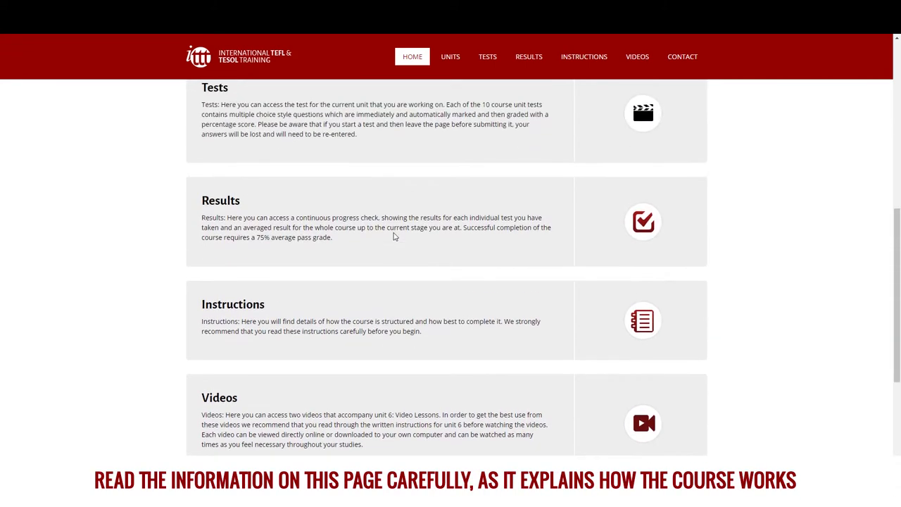
{"action": "scroll", "coordinate": [395, 236], "scroll_direction": "up", "scroll_amount": 10}
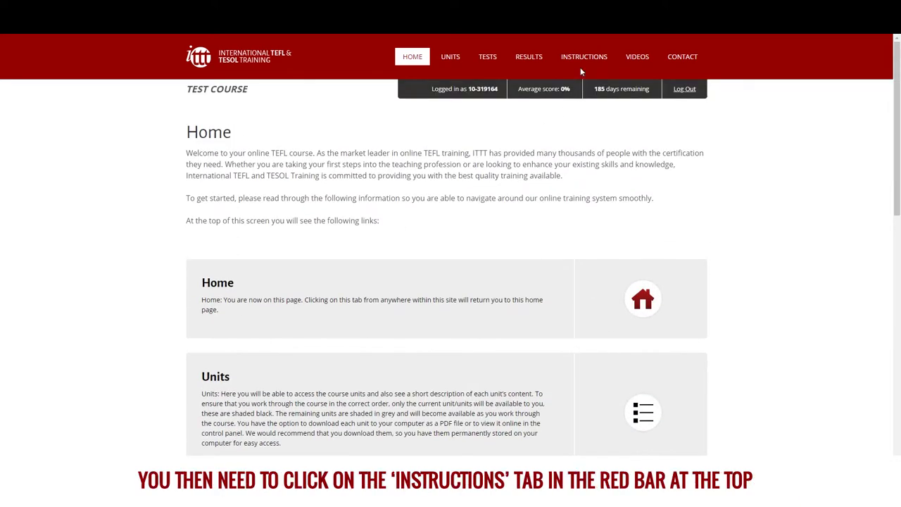
{"action": "left_click", "coordinate": [583, 58]}
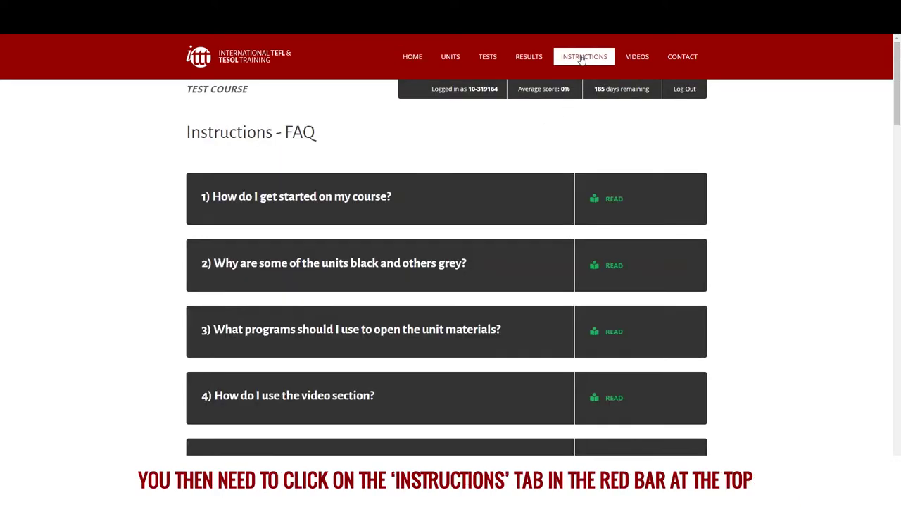
- Expand the FAQ answers on using the video section, resubmitting a test and completing the lesson plan
{"action": "scroll", "coordinate": [611, 248], "scroll_direction": "down", "scroll_amount": 1}
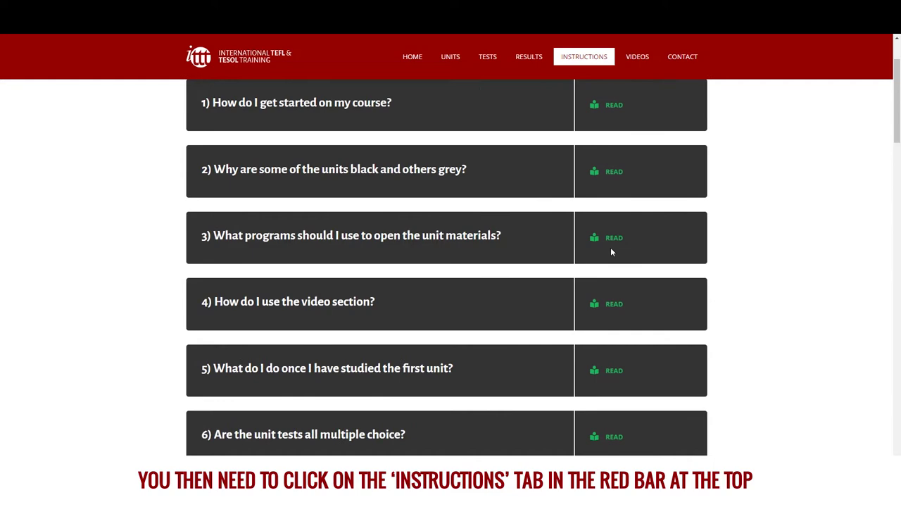
{"action": "left_click", "coordinate": [610, 304]}
{"action": "scroll", "coordinate": [598, 281], "scroll_direction": "down", "scroll_amount": 3}
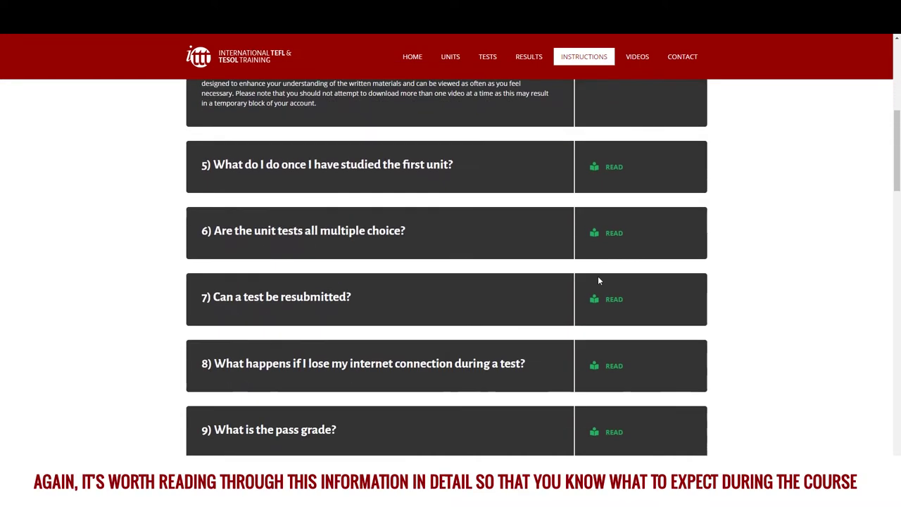
{"action": "scroll", "coordinate": [599, 281], "scroll_direction": "down", "scroll_amount": 1}
{"action": "left_click", "coordinate": [611, 207]}
{"action": "scroll", "coordinate": [605, 246], "scroll_direction": "down", "scroll_amount": 1}
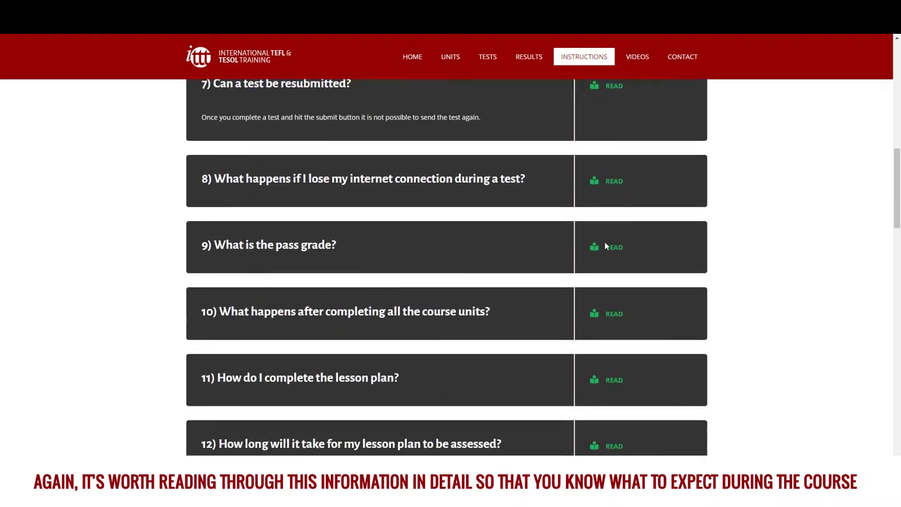
{"action": "scroll", "coordinate": [604, 247], "scroll_direction": "down", "scroll_amount": 1}
{"action": "left_click", "coordinate": [615, 268]}
- Expand the answers to question 24 and help with English, then return to the Units page
{"action": "scroll", "coordinate": [615, 269], "scroll_direction": "down", "scroll_amount": 1}
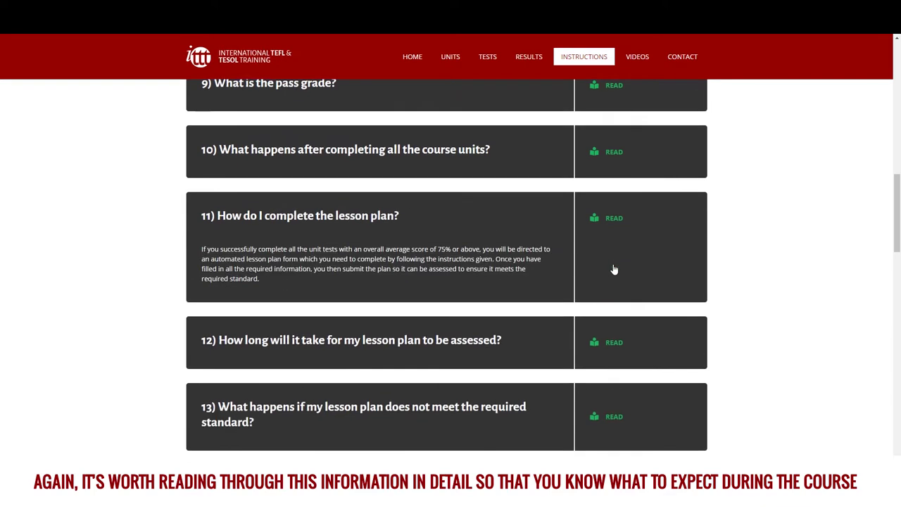
{"action": "scroll", "coordinate": [613, 270], "scroll_direction": "down", "scroll_amount": 9}
{"action": "scroll", "coordinate": [617, 239], "scroll_direction": "down", "scroll_amount": 2}
{"action": "left_click", "coordinate": [614, 205]}
{"action": "scroll", "coordinate": [591, 295], "scroll_direction": "down", "scroll_amount": 3}
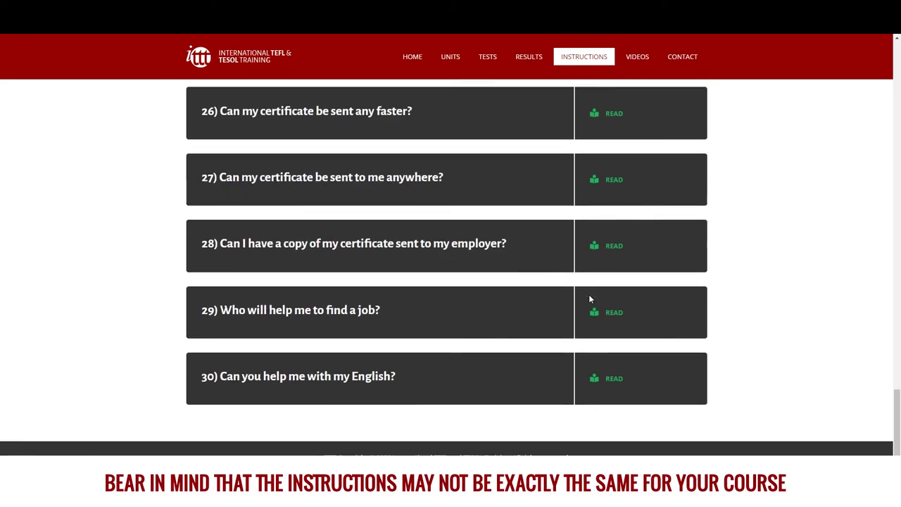
{"action": "left_click", "coordinate": [614, 376]}
{"action": "scroll", "coordinate": [516, 294], "scroll_direction": "up", "scroll_amount": 1}
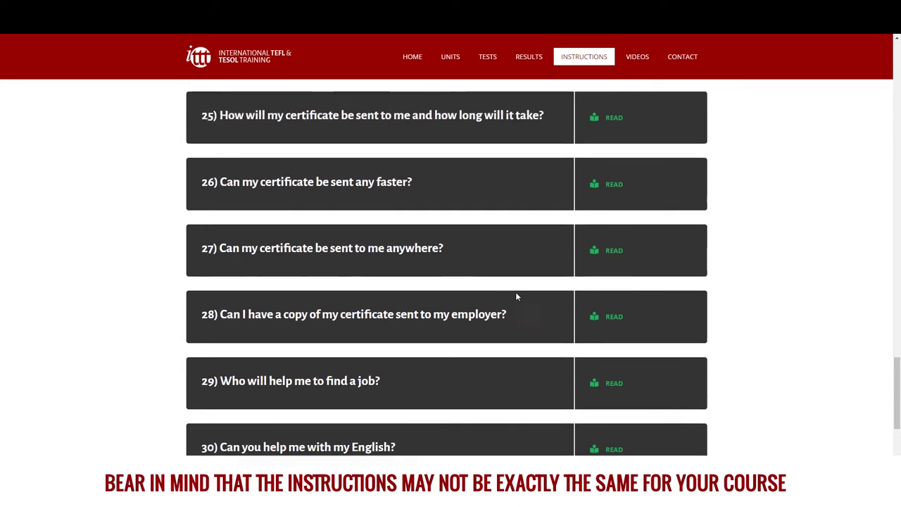
{"action": "scroll", "coordinate": [516, 295], "scroll_direction": "up", "scroll_amount": 14}
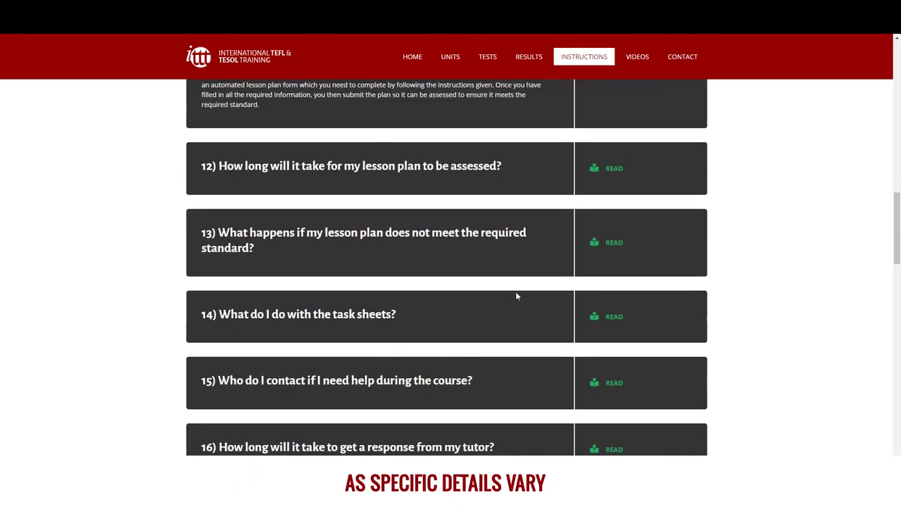
{"action": "scroll", "coordinate": [516, 296], "scroll_direction": "up", "scroll_amount": 15}
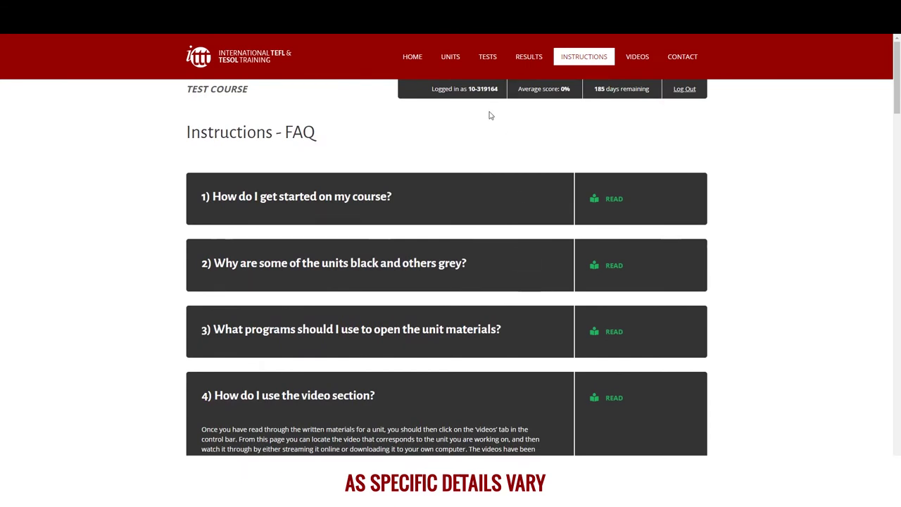
{"action": "left_click", "coordinate": [450, 56]}
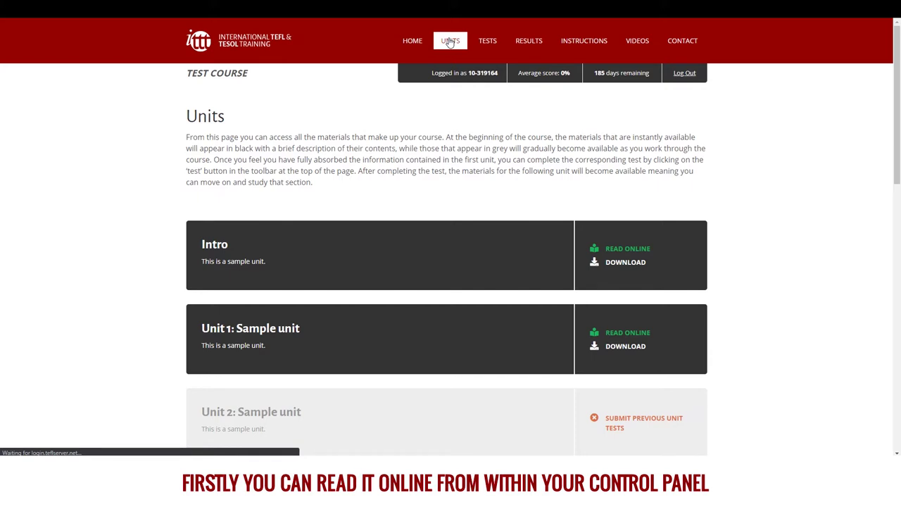
- Read the Intro unit online, paging forward and back to the pages 2–3 Course Aims spread
{"action": "left_click", "coordinate": [618, 250]}
{"action": "scroll", "coordinate": [711, 265], "scroll_direction": "down", "scroll_amount": 3}
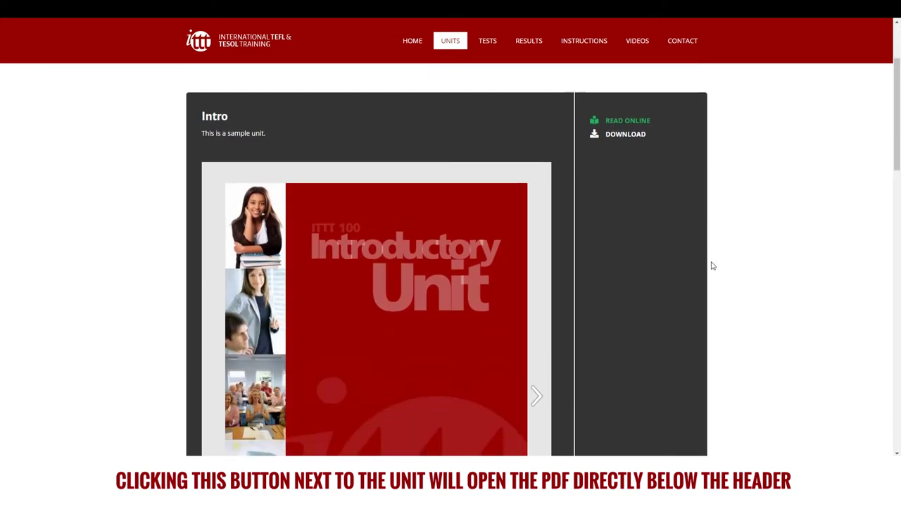
{"action": "scroll", "coordinate": [711, 265], "scroll_direction": "down", "scroll_amount": 1}
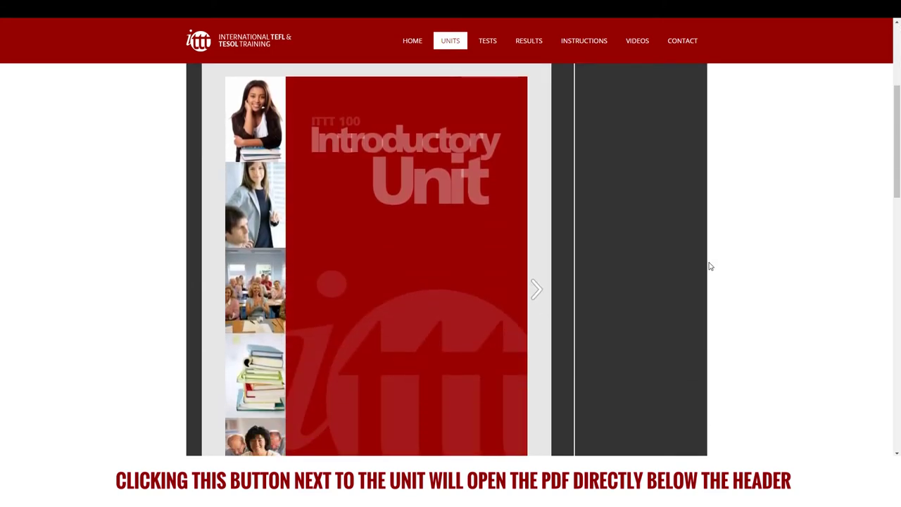
{"action": "left_click", "coordinate": [536, 290]}
{"action": "left_click", "coordinate": [536, 290]}
{"action": "left_click", "coordinate": [536, 289]}
{"action": "left_click", "coordinate": [216, 289]}
{"action": "left_click", "coordinate": [217, 291]}
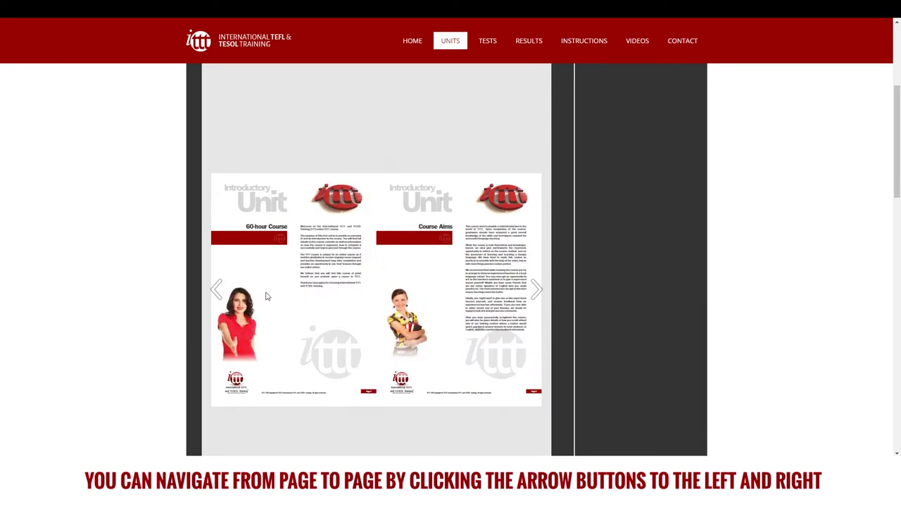
{"action": "scroll", "coordinate": [450, 315], "scroll_direction": "down", "scroll_amount": 2}
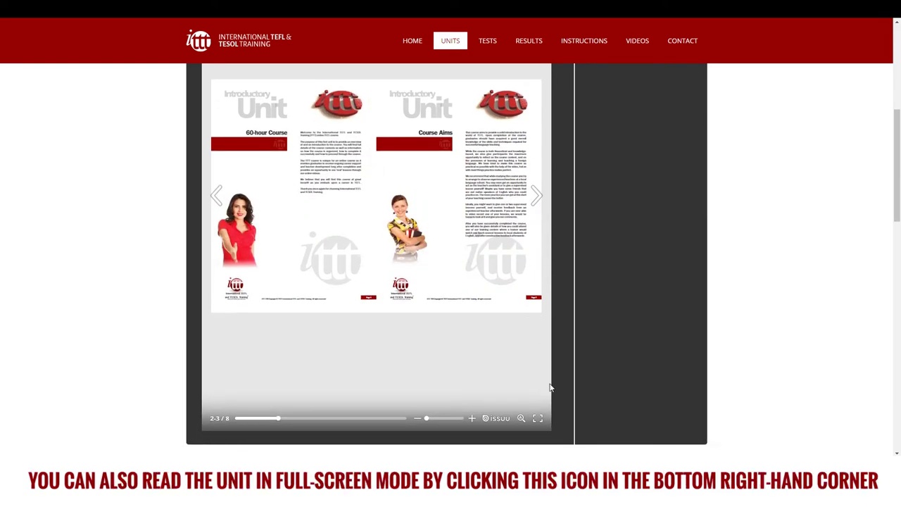
- View the Intro unit full-screen through to the Recommended Reading page, then exit full-screen
{"action": "left_click", "coordinate": [539, 417]}
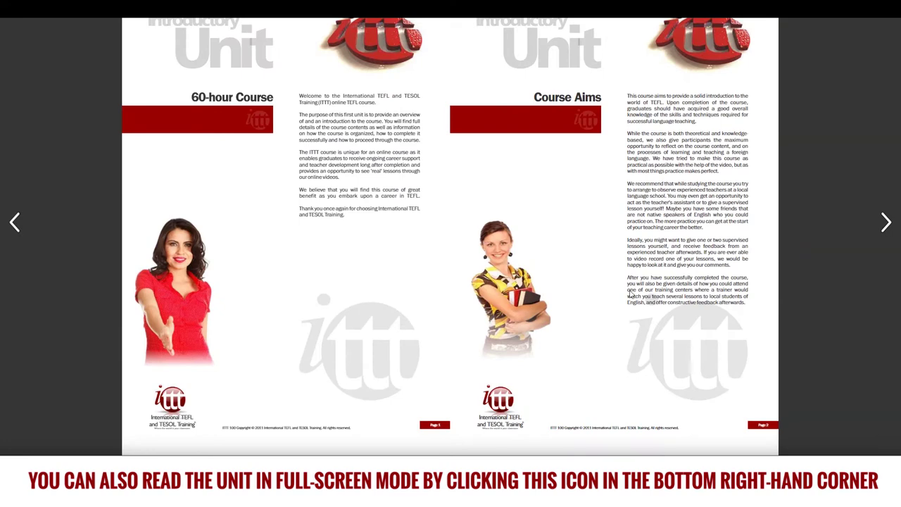
{"action": "left_click", "coordinate": [889, 224]}
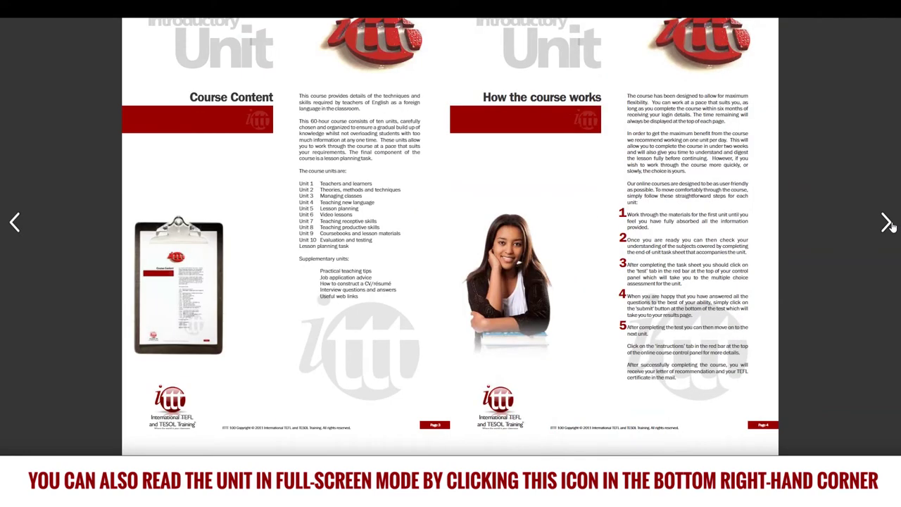
{"action": "left_click", "coordinate": [890, 225]}
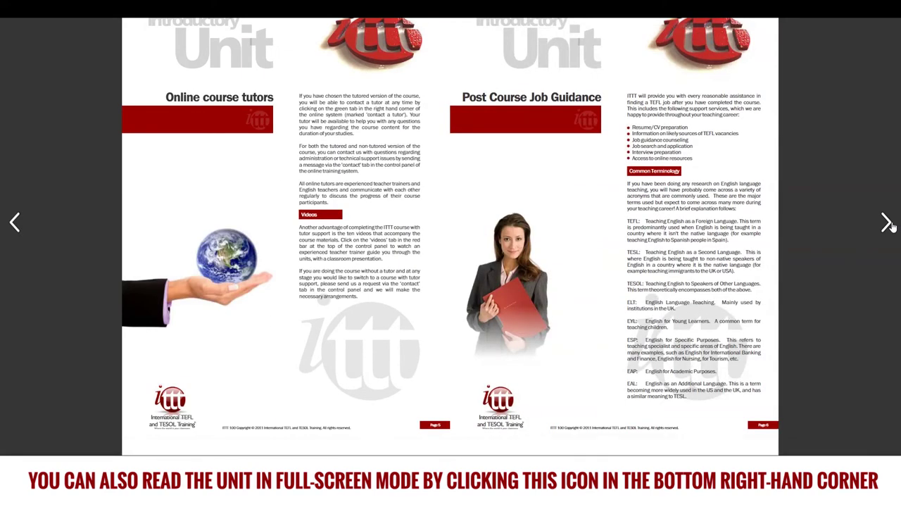
{"action": "left_click", "coordinate": [888, 224]}
{"action": "left_click", "coordinate": [883, 448]}
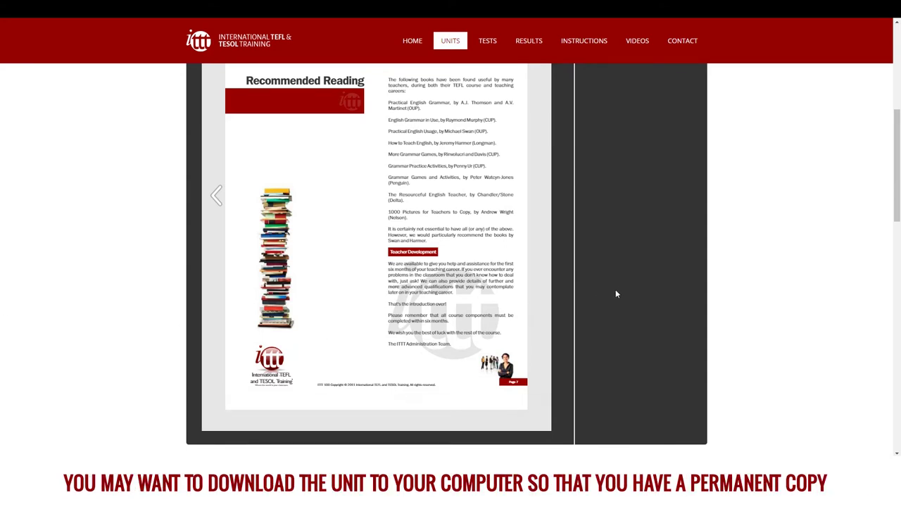
- Download the Intro unit as Sample_Intro.pdf and dismiss the download notice
{"action": "scroll", "coordinate": [606, 290], "scroll_direction": "up", "scroll_amount": 4}
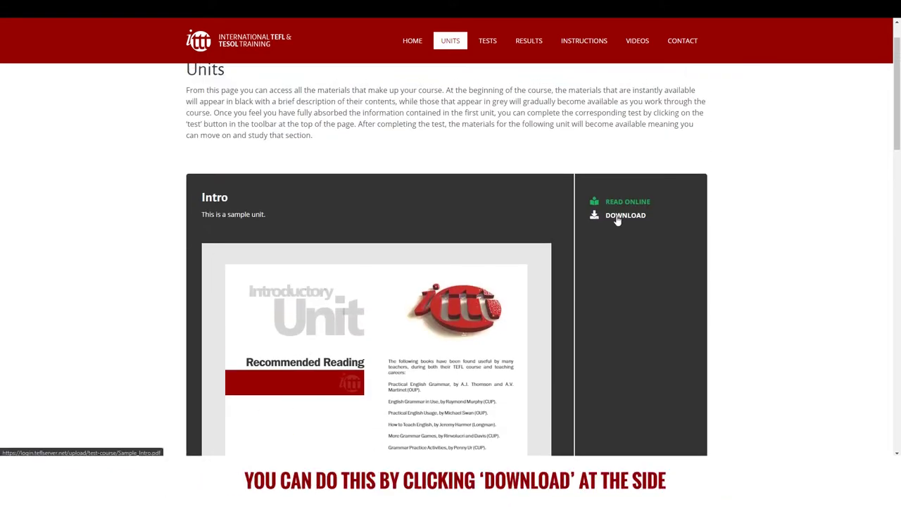
{"action": "left_click", "coordinate": [616, 220]}
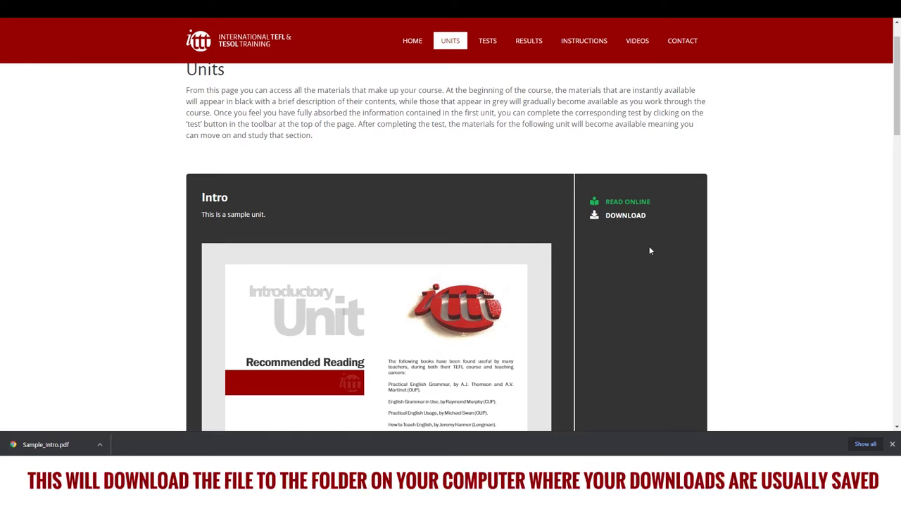
{"action": "left_click", "coordinate": [893, 445]}
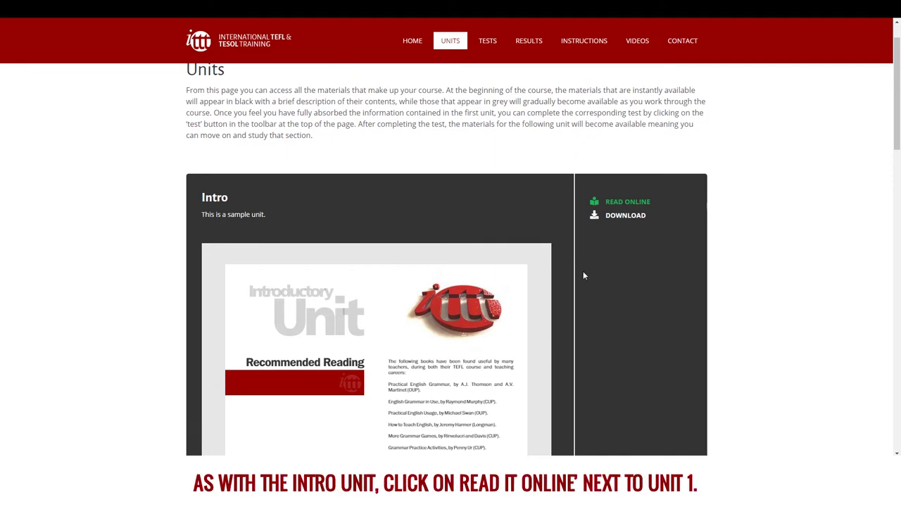
- Page through Unit 1 online to its conclusion and Task sheet, then open the Tests page
{"action": "scroll", "coordinate": [583, 274], "scroll_direction": "down", "scroll_amount": 8}
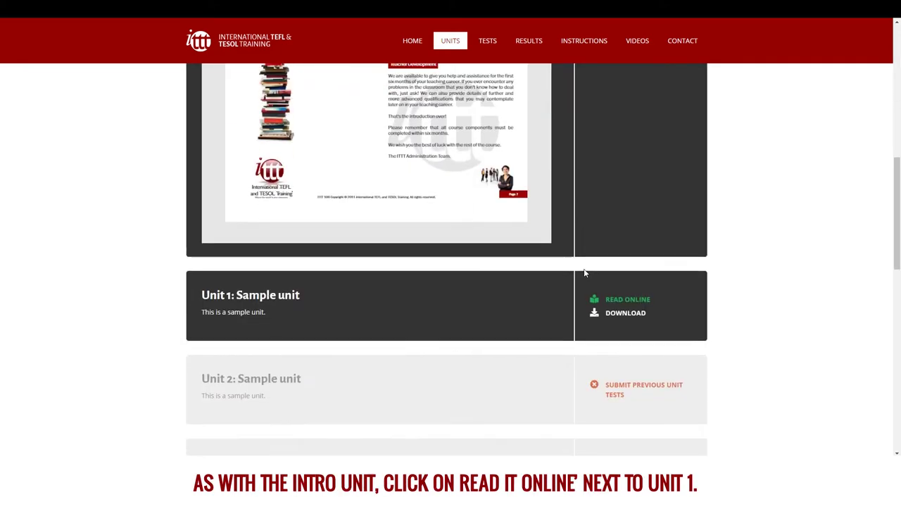
{"action": "left_click", "coordinate": [627, 206]}
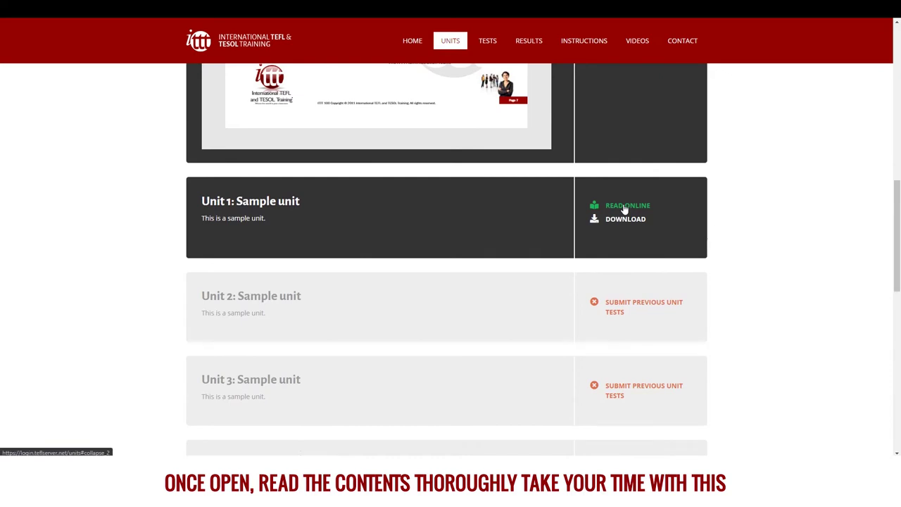
{"action": "scroll", "coordinate": [599, 287], "scroll_direction": "down", "scroll_amount": 1}
{"action": "scroll", "coordinate": [599, 288], "scroll_direction": "down", "scroll_amount": 3}
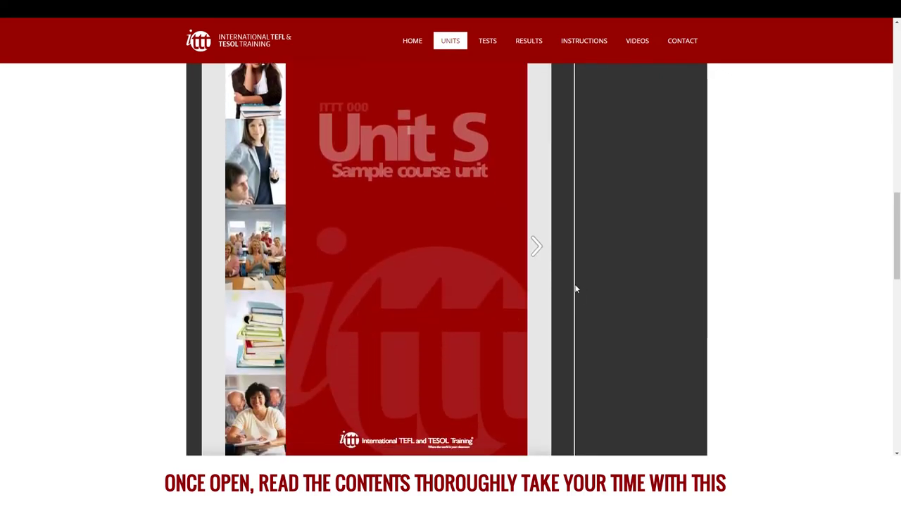
{"action": "left_click", "coordinate": [535, 246]}
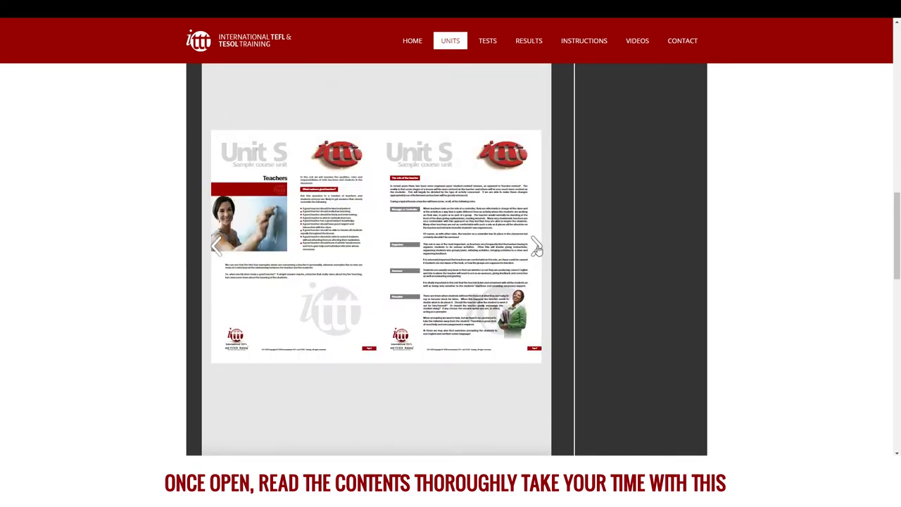
{"action": "left_click", "coordinate": [537, 248]}
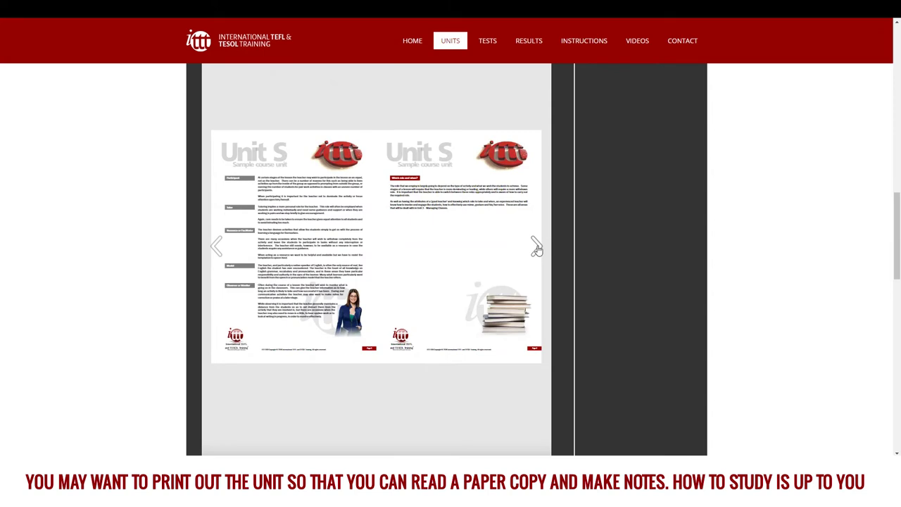
{"action": "left_click", "coordinate": [537, 248]}
{"action": "left_click", "coordinate": [538, 247]}
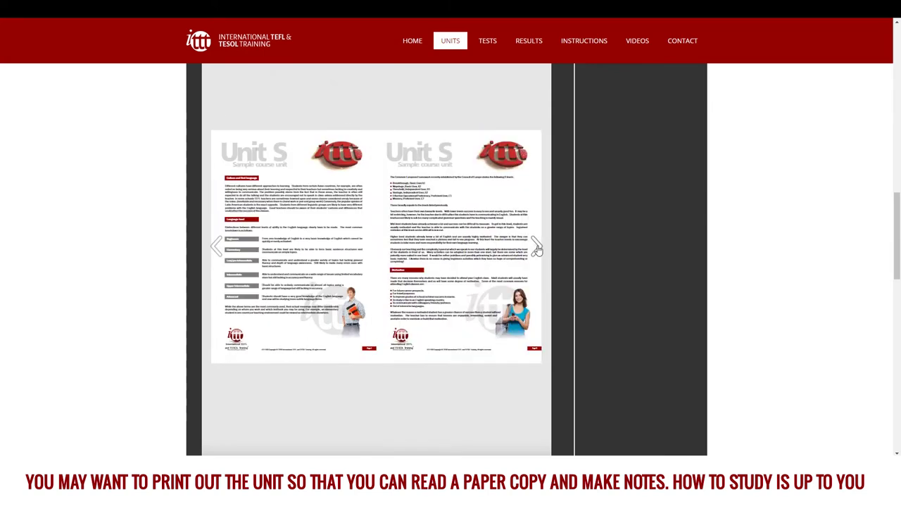
{"action": "left_click", "coordinate": [537, 248]}
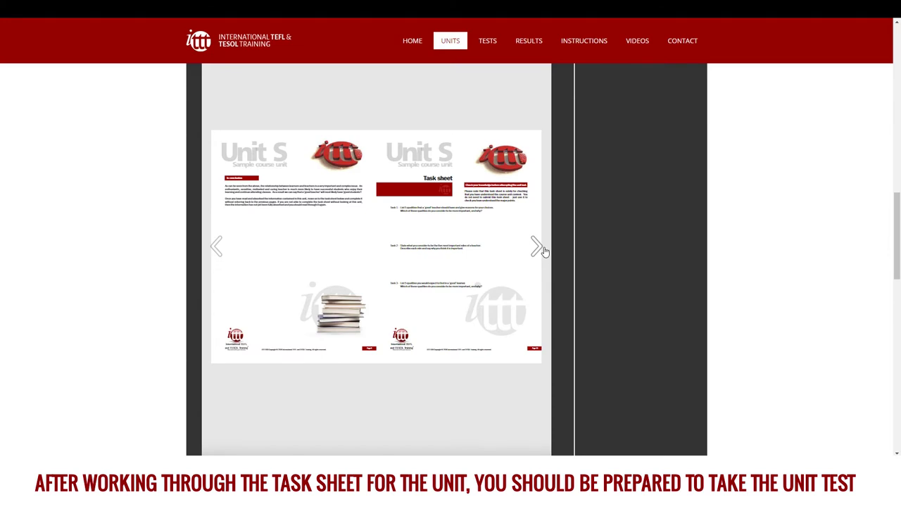
{"action": "left_click", "coordinate": [489, 44]}
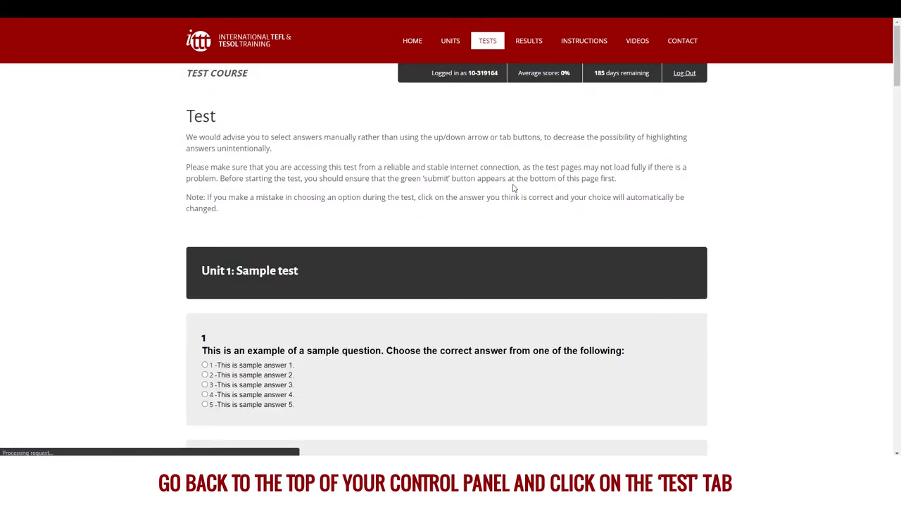
- Answer the Unit 1 test: option 3 for question 1, option 2 for questions 2–20
{"action": "left_click", "coordinate": [205, 385]}
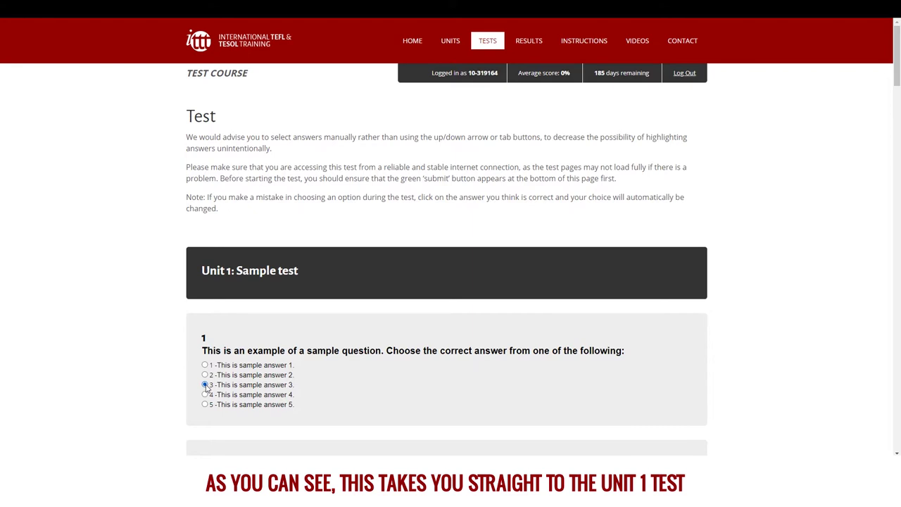
{"action": "key", "text": "Tab"}
{"action": "key", "text": "Down"}
{"action": "key", "text": "Tab"}
{"action": "key", "text": "Down"}
{"action": "key", "text": "Tab"}
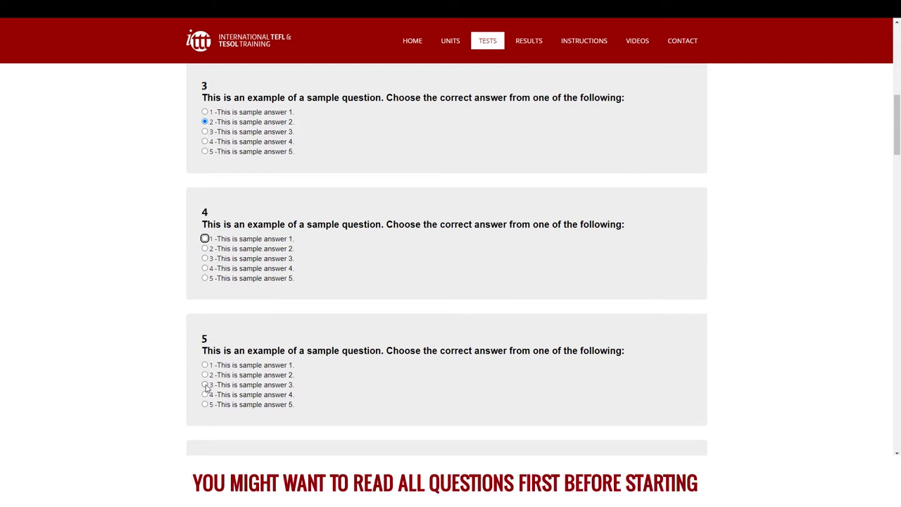
{"action": "key", "text": "Down"}
{"action": "key", "text": "Tab"}
{"action": "key", "text": "Down"}
{"action": "key", "text": "Tab"}
{"action": "key", "text": "Down"}
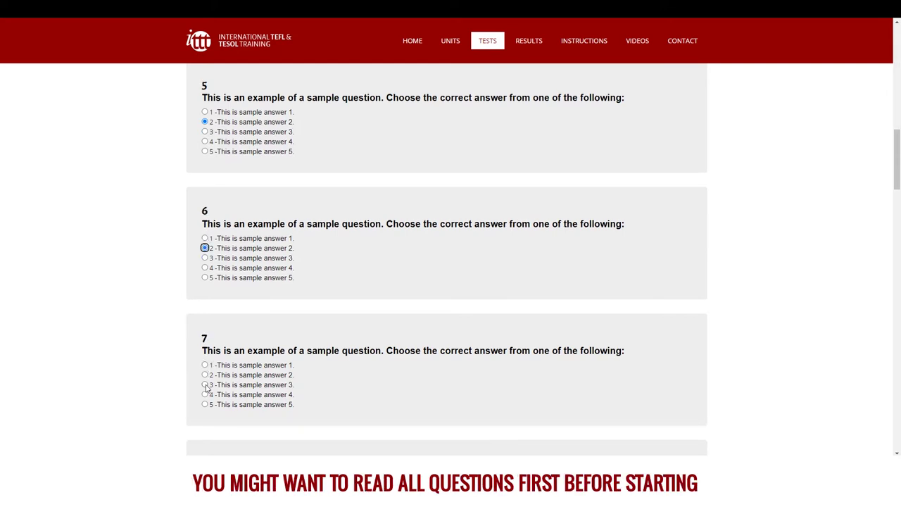
{"action": "key", "text": "Tab"}
{"action": "key", "text": "Down"}
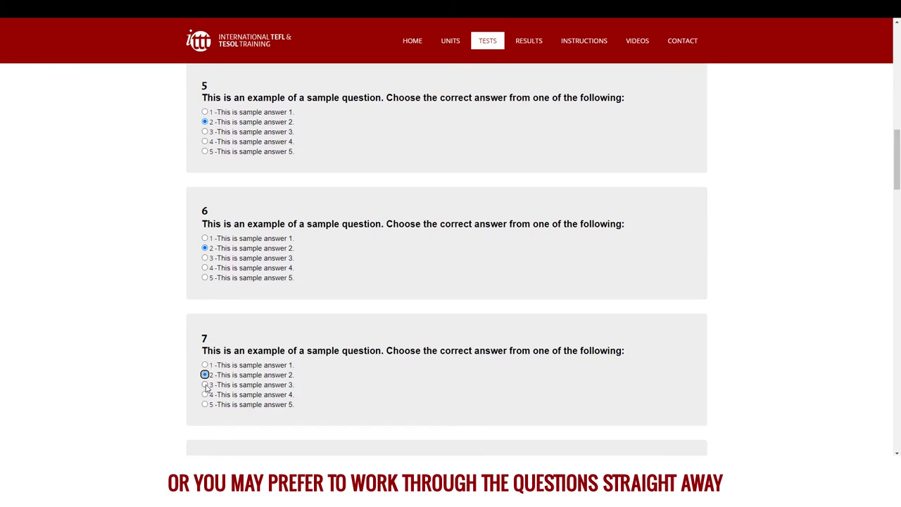
{"action": "key", "text": "Tab"}
{"action": "key", "text": "Down"}
{"action": "key", "text": "Tab"}
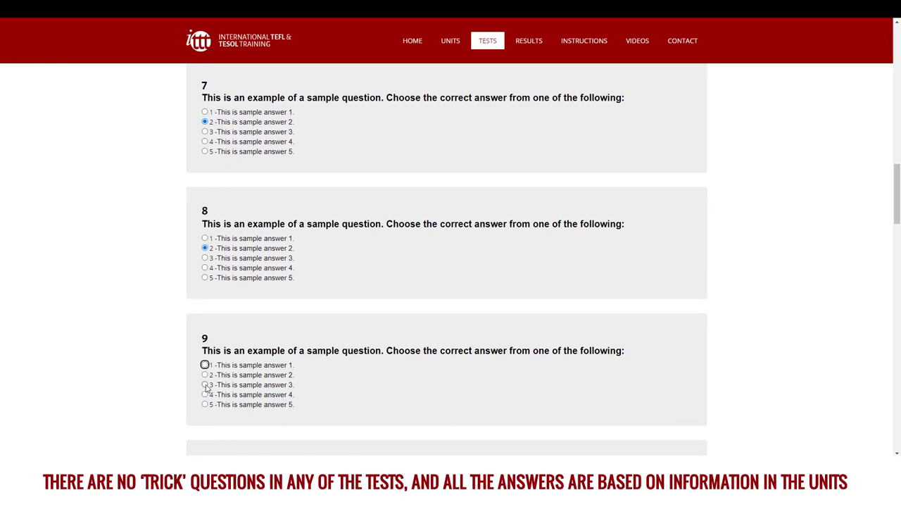
{"action": "key", "text": "Down"}
{"action": "key", "text": "Tab"}
{"action": "key", "text": "Down"}
{"action": "key", "text": "Tab"}
{"action": "key", "text": "Down"}
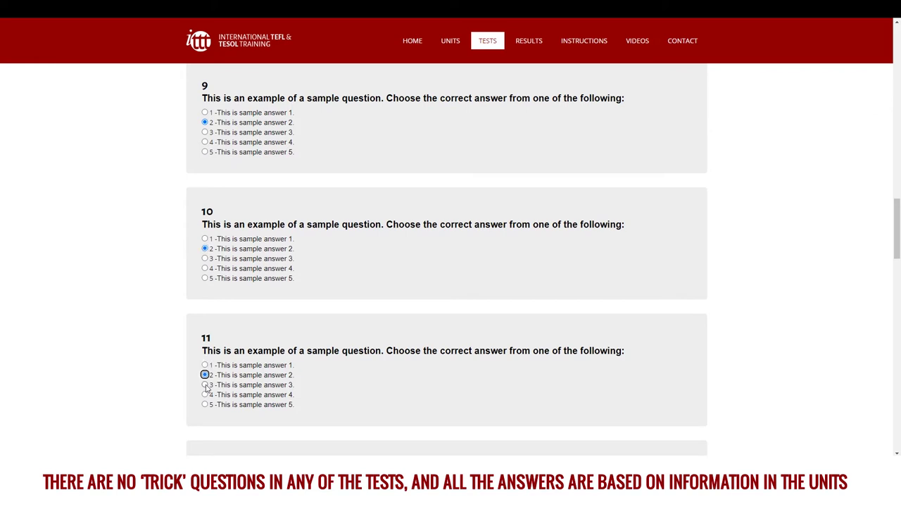
{"action": "key", "text": "Tab"}
{"action": "key", "text": "Down"}
{"action": "key", "text": "Tab"}
{"action": "key", "text": "Down"}
{"action": "key", "text": "Tab"}
{"action": "key", "text": "Down"}
{"action": "key", "text": "Tab"}
{"action": "key", "text": "Down"}
{"action": "key", "text": "Tab"}
{"action": "key", "text": "Down"}
{"action": "key", "text": "Tab"}
{"action": "key", "text": "Down"}
{"action": "key", "text": "Tab"}
{"action": "key", "text": "Down"}
{"action": "key", "text": "Tab"}
{"action": "key", "text": "Down"}
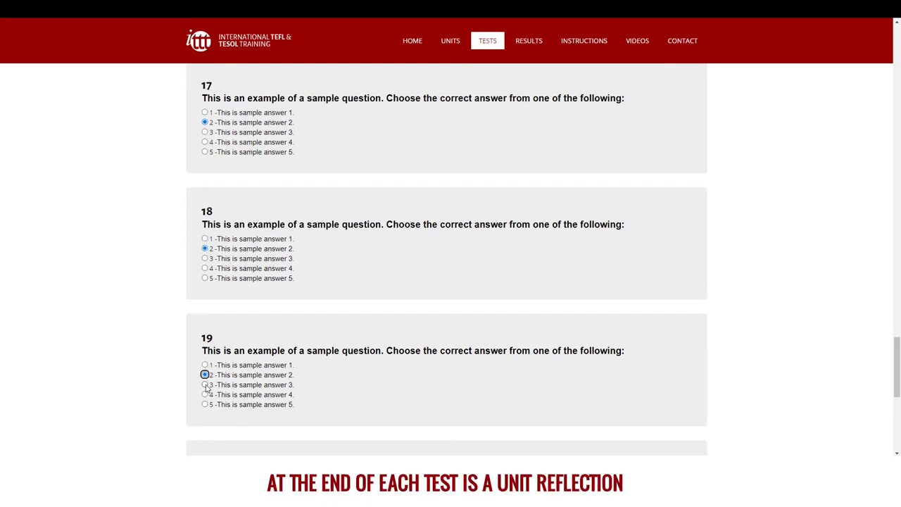
{"action": "key", "text": "Tab"}
{"action": "key", "text": "Down"}
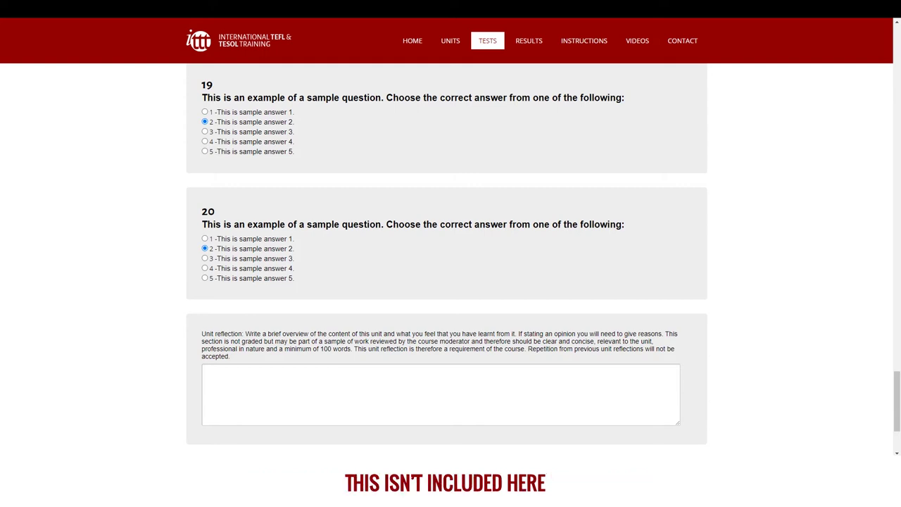
- Paste the prepared text into the Unit reflection box and submit the Unit 1 test
{"action": "left_click", "coordinate": [288, 384]}
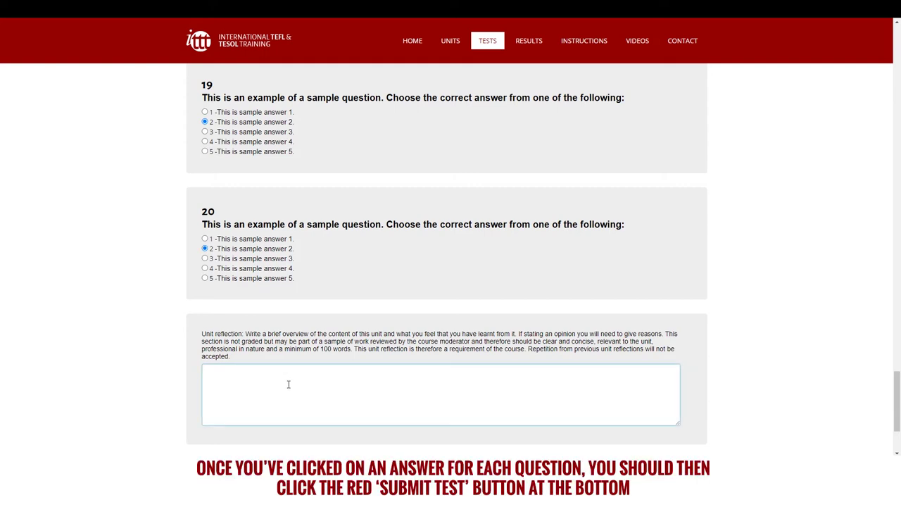
{"action": "key", "text": "ctrl+v"}
{"action": "key", "text": "ctrl+v"}
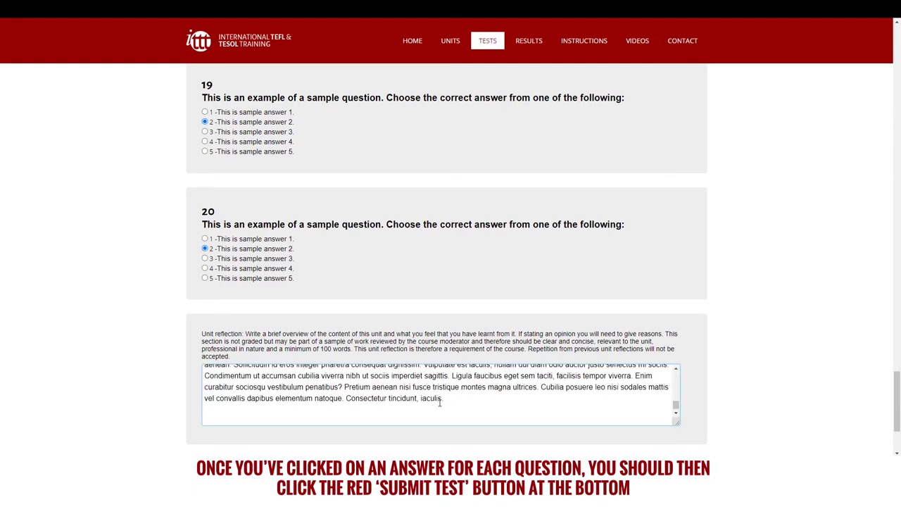
{"action": "scroll", "coordinate": [745, 368], "scroll_direction": "down", "scroll_amount": 3}
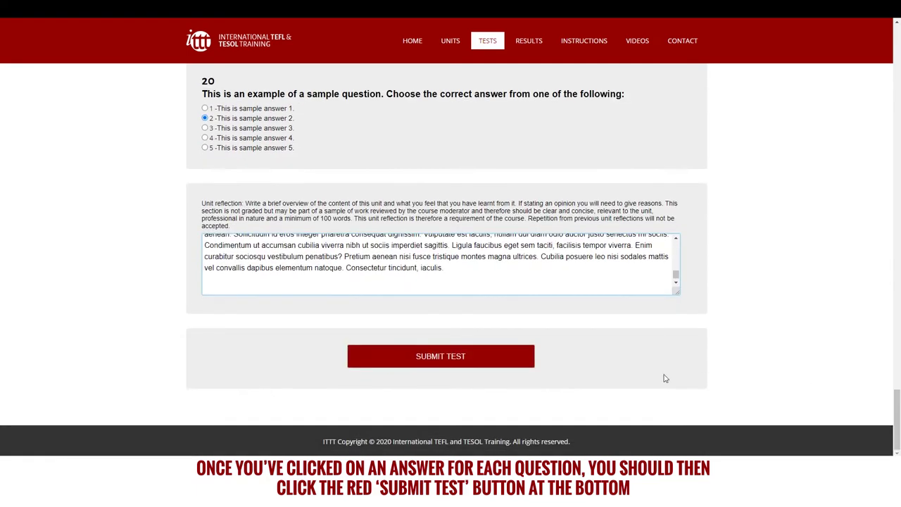
{"action": "left_click", "coordinate": [443, 357]}
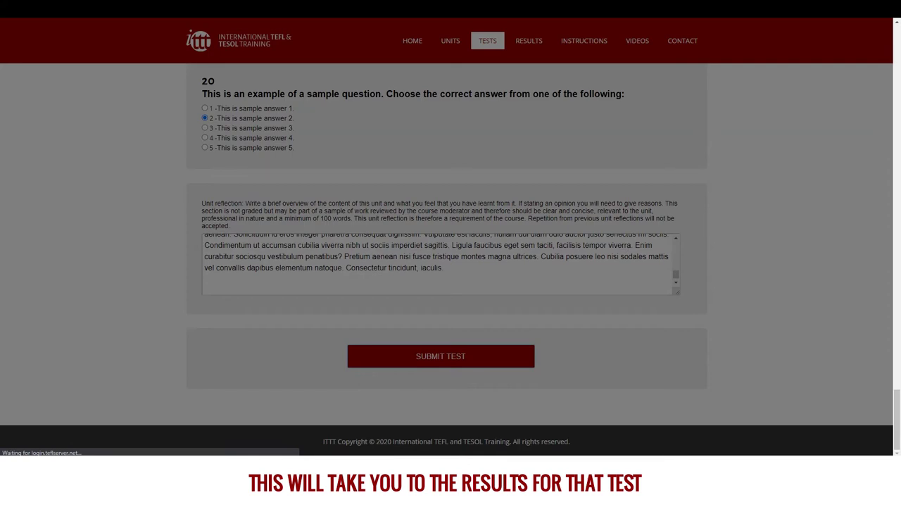
{"action": "scroll", "coordinate": [574, 331], "scroll_direction": "down", "scroll_amount": 5}
{"action": "scroll", "coordinate": [575, 343], "scroll_direction": "down", "scroll_amount": 5}
{"action": "scroll", "coordinate": [574, 343], "scroll_direction": "down", "scroll_amount": 6}
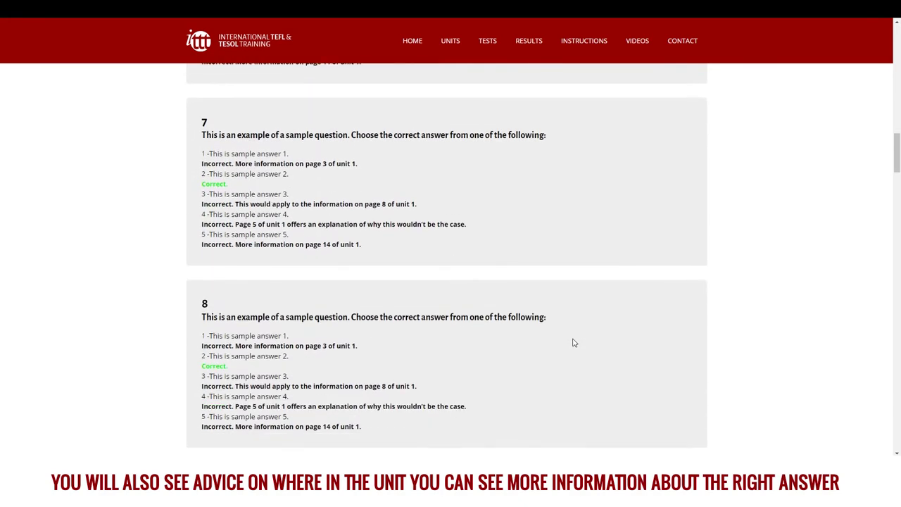
{"action": "scroll", "coordinate": [575, 343], "scroll_direction": "down", "scroll_amount": 6}
{"action": "scroll", "coordinate": [575, 343], "scroll_direction": "down", "scroll_amount": 6}
{"action": "scroll", "coordinate": [574, 343], "scroll_direction": "down", "scroll_amount": 8}
{"action": "scroll", "coordinate": [575, 343], "scroll_direction": "down", "scroll_amount": 8}
{"action": "scroll", "coordinate": [574, 343], "scroll_direction": "down", "scroll_amount": 7}
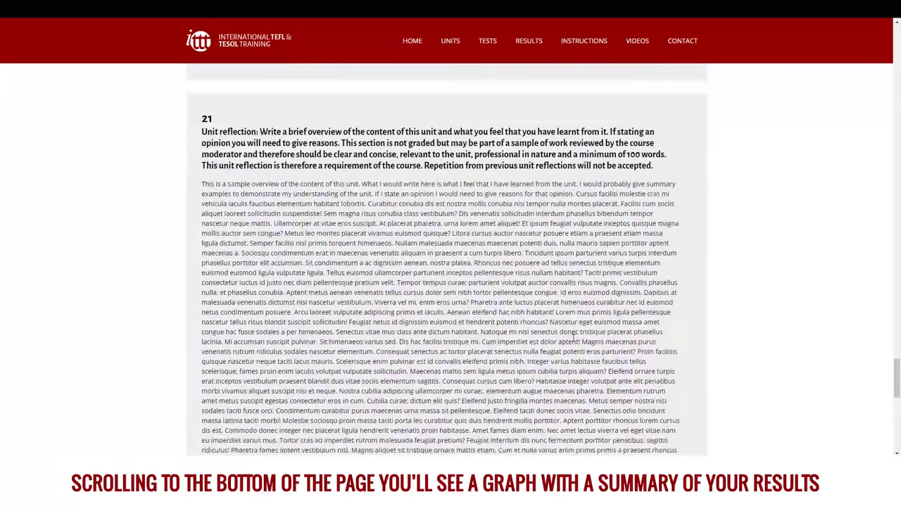
{"action": "scroll", "coordinate": [575, 338], "scroll_direction": "down", "scroll_amount": 9}
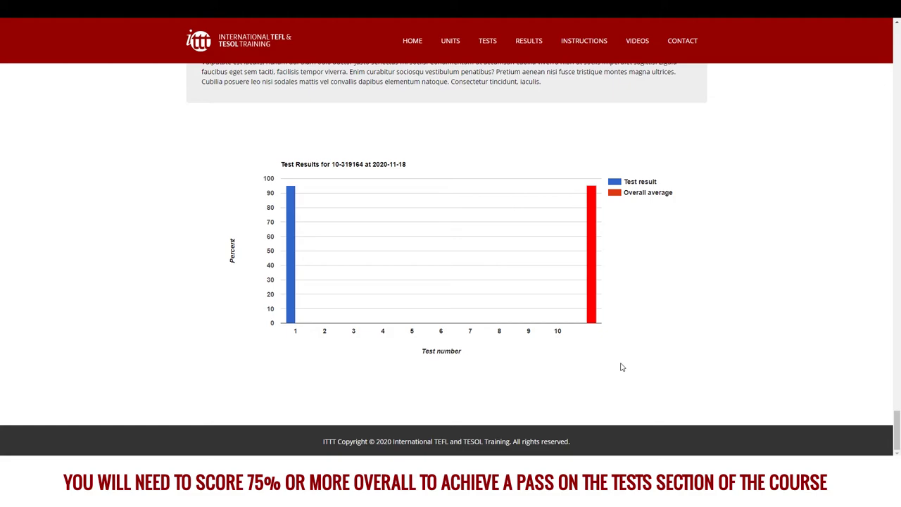
{"action": "scroll", "coordinate": [622, 367], "scroll_direction": "up", "scroll_amount": 10}
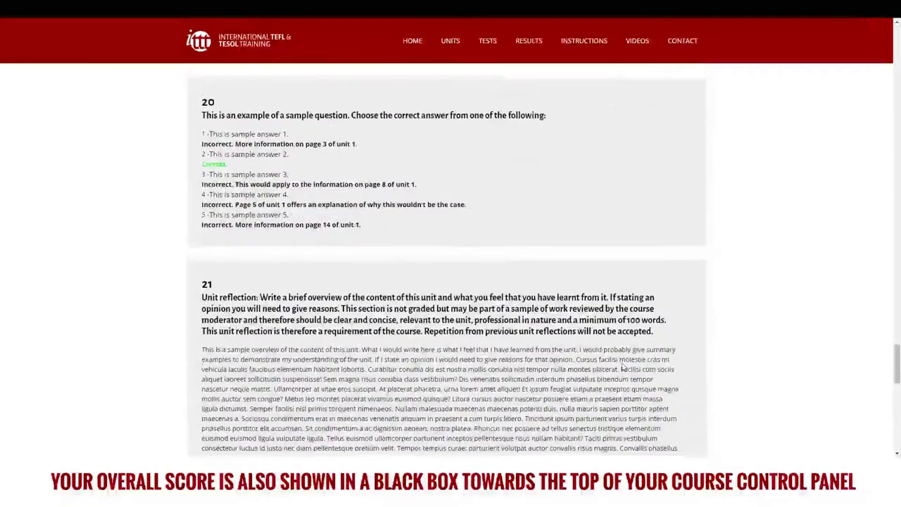
{"action": "scroll", "coordinate": [622, 367], "scroll_direction": "up", "scroll_amount": 20}
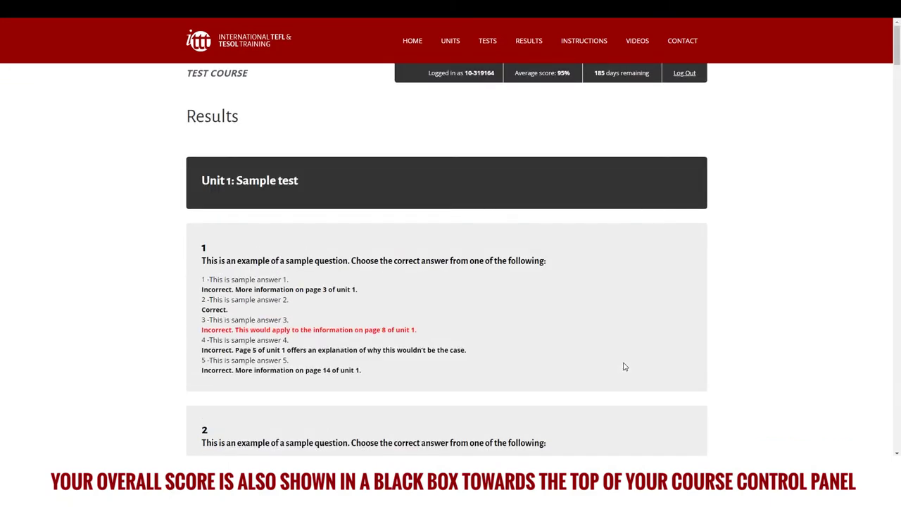
- Open the course units list and start reading Unit 2 online
{"action": "left_click", "coordinate": [451, 44]}
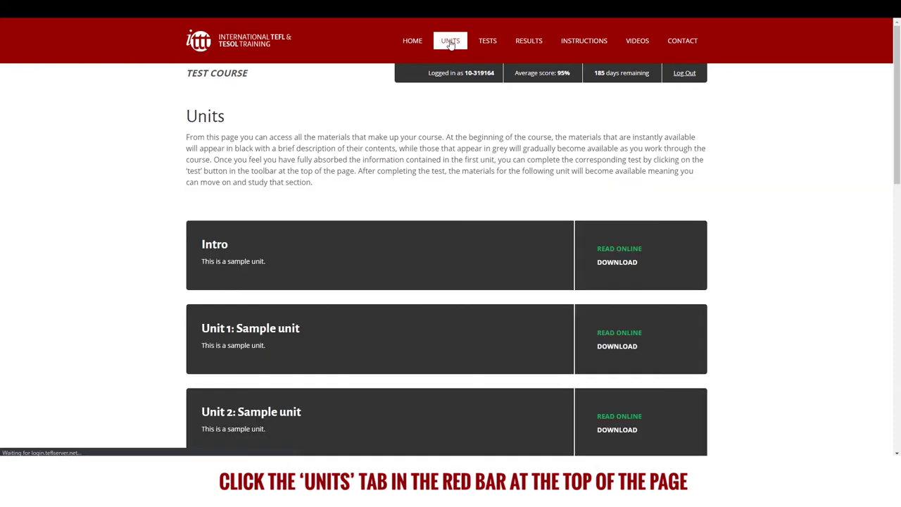
{"action": "scroll", "coordinate": [781, 328], "scroll_direction": "down", "scroll_amount": 3}
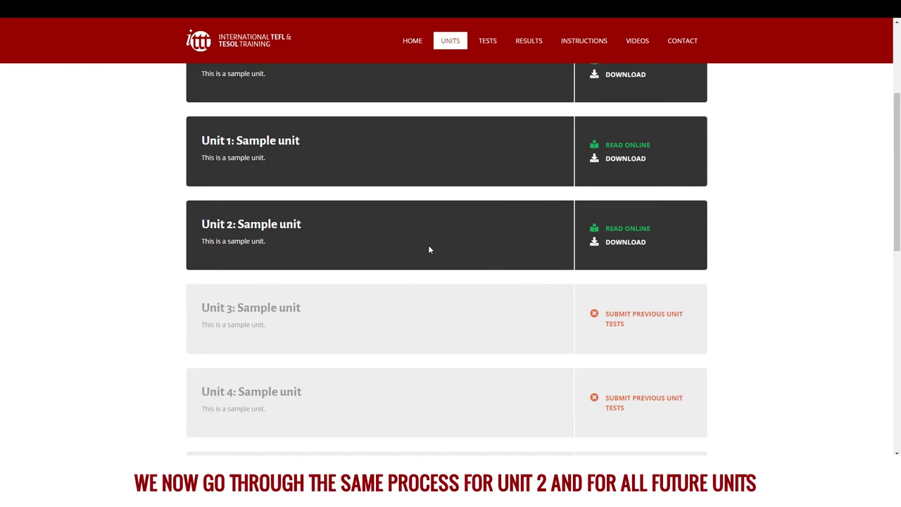
{"action": "left_click", "coordinate": [634, 230]}
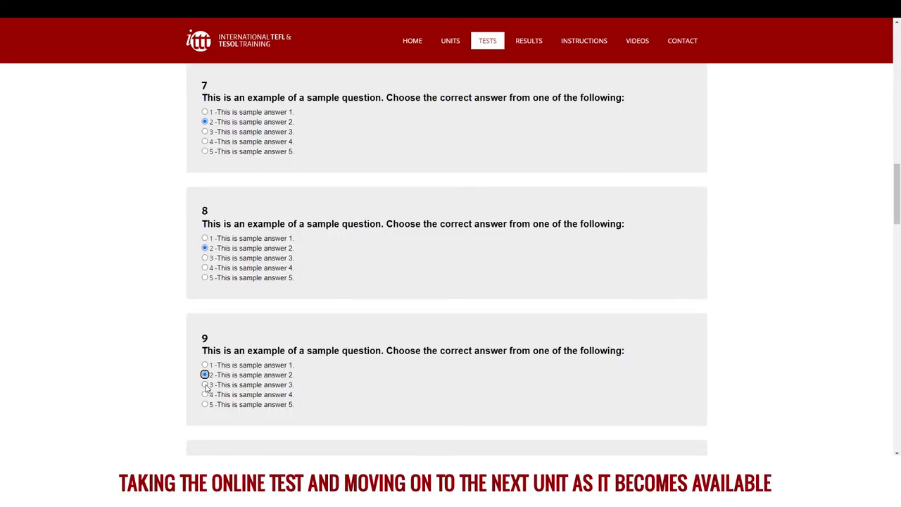
{"action": "scroll", "coordinate": [206, 387], "scroll_direction": "down", "scroll_amount": 15}
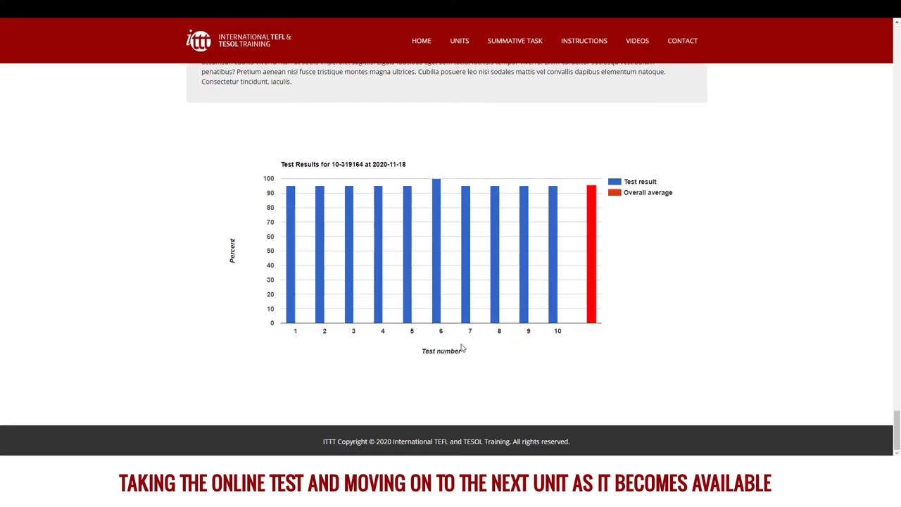
{"action": "mouse_move", "coordinate": [590, 241]}
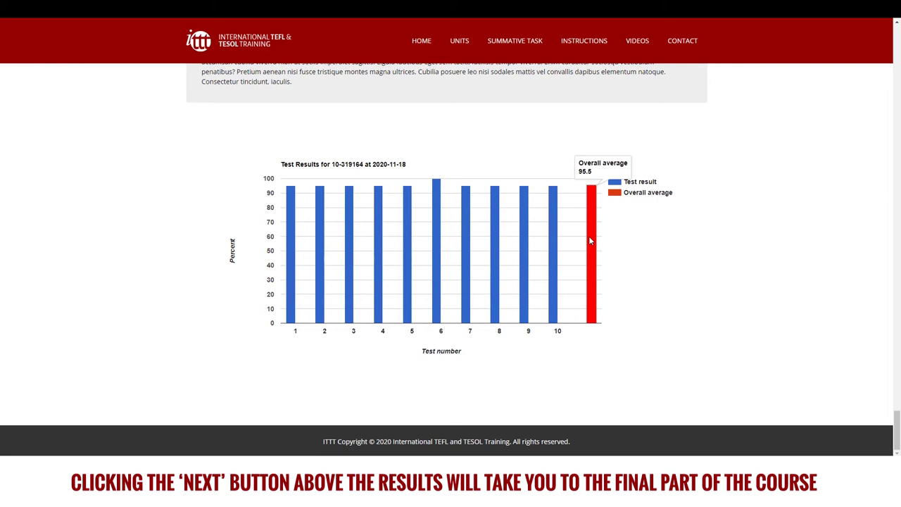
- Move on to the Summative Task and enter the title 'Sample title'
{"action": "left_click", "coordinate": [516, 41]}
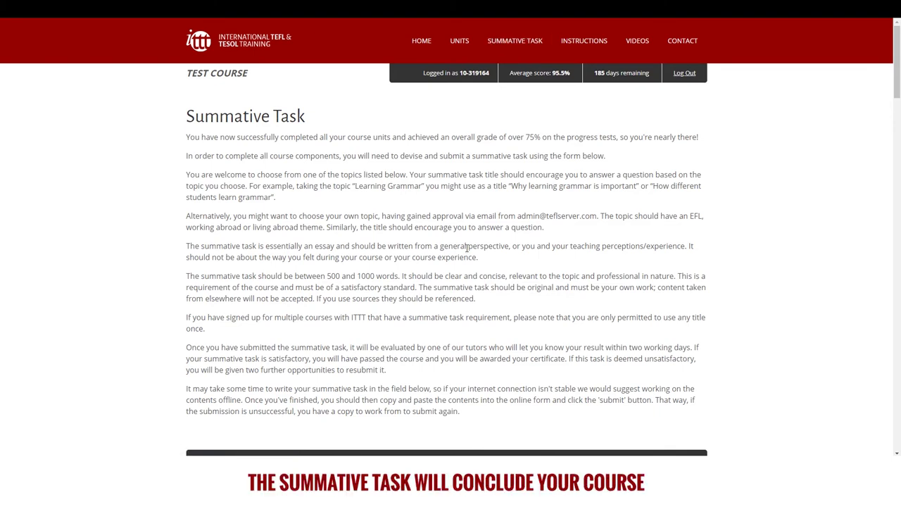
{"action": "scroll", "coordinate": [467, 247], "scroll_direction": "down", "scroll_amount": 12}
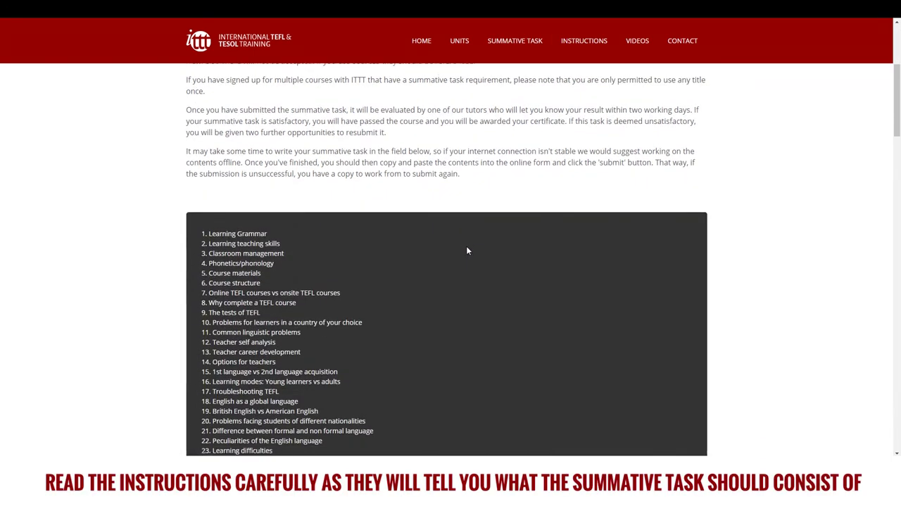
{"action": "scroll", "coordinate": [467, 249], "scroll_direction": "down", "scroll_amount": 10}
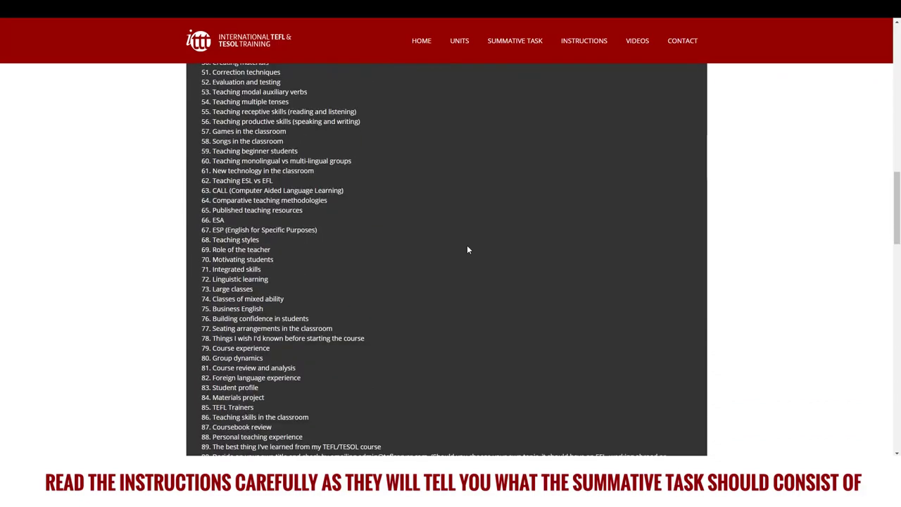
{"action": "scroll", "coordinate": [467, 247], "scroll_direction": "down", "scroll_amount": 10}
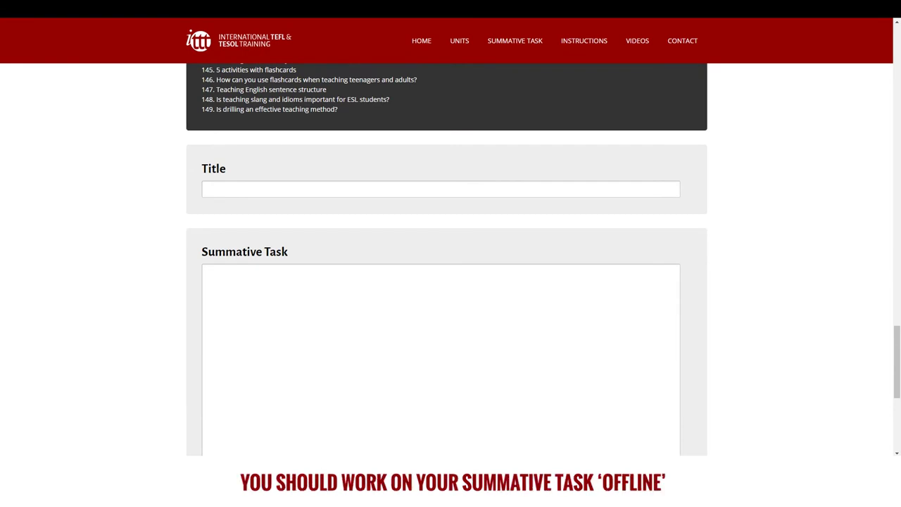
{"action": "left_click", "coordinate": [244, 188]}
{"action": "type", "text": "Sample title"}
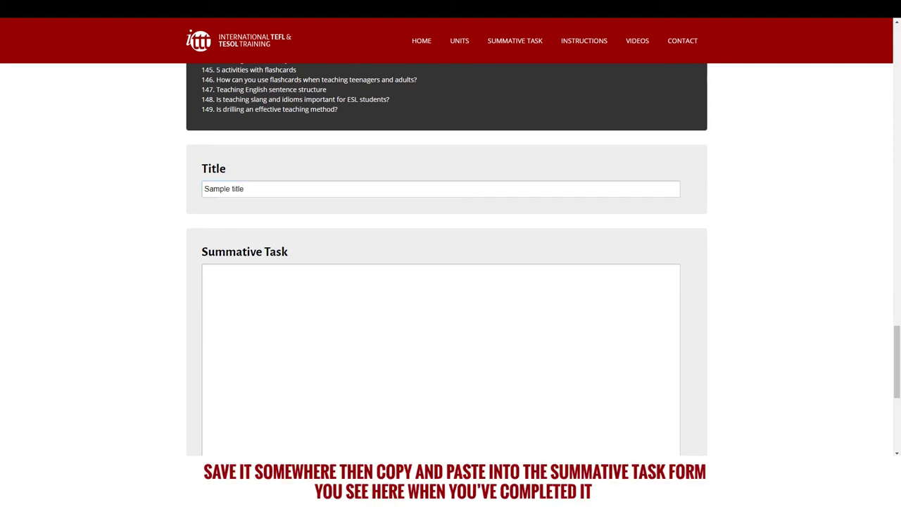
- Paste the full essay into the Summative Task box and submit it
{"action": "left_click", "coordinate": [261, 311]}
{"action": "type", "text": "Summative task text - between 500 and 1,000 words"}
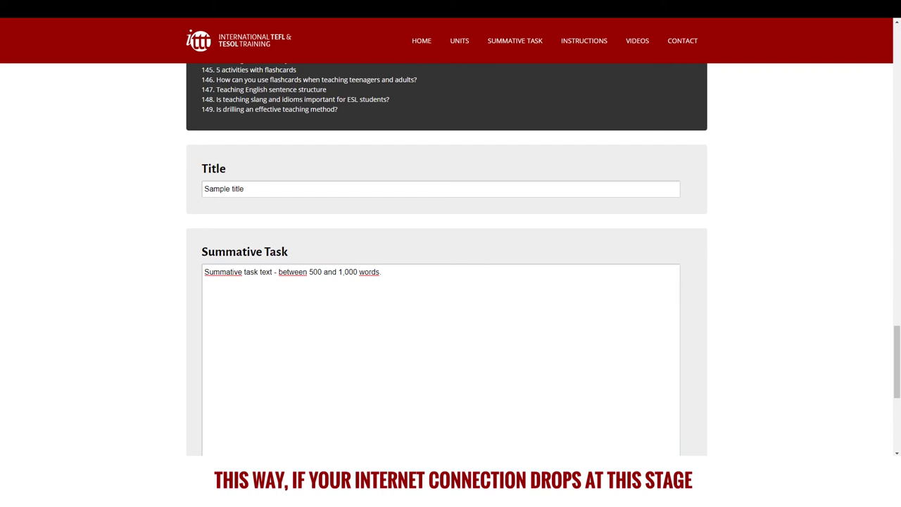
{"action": "left_click", "coordinate": [396, 359]}
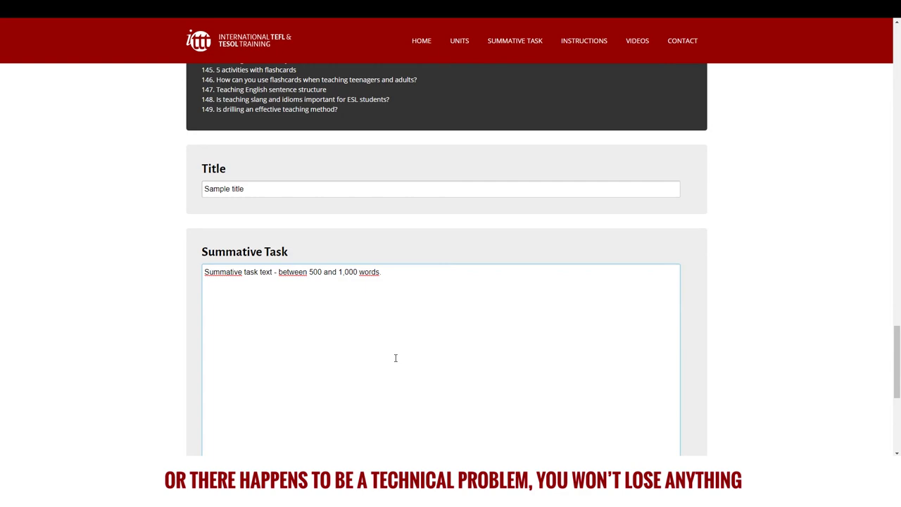
{"action": "key", "text": "ctrl+v"}
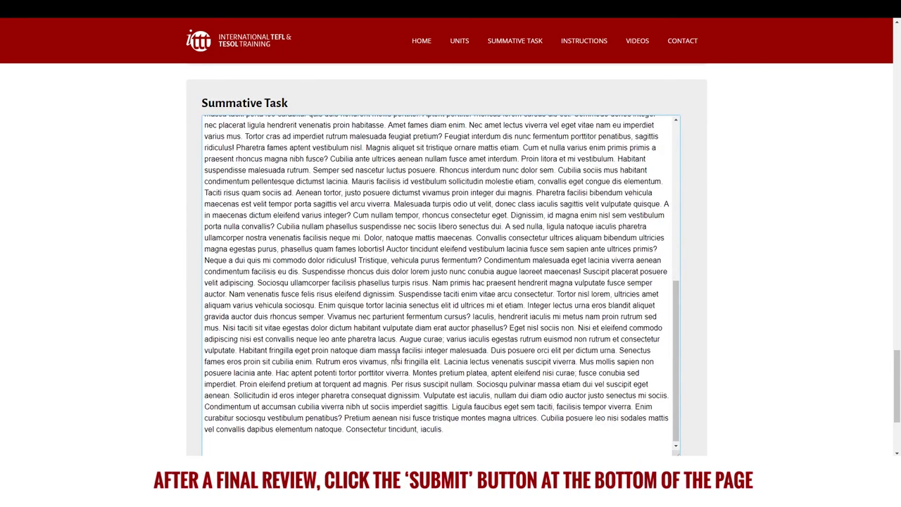
{"action": "scroll", "coordinate": [880, 396], "scroll_direction": "down", "scroll_amount": 2}
{"action": "left_click", "coordinate": [457, 358]}
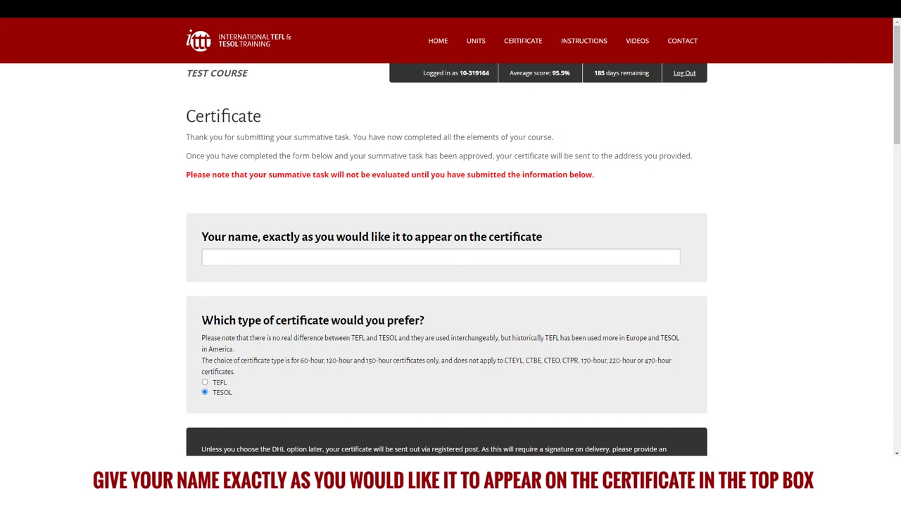
- Enter 'Sample Certificate Name' as the certificate name and paste in the mailing name
{"action": "left_click", "coordinate": [261, 254]}
{"action": "type", "text": "Sample Certificate Name"}
{"action": "scroll", "coordinate": [262, 253], "scroll_direction": "down", "scroll_amount": 8}
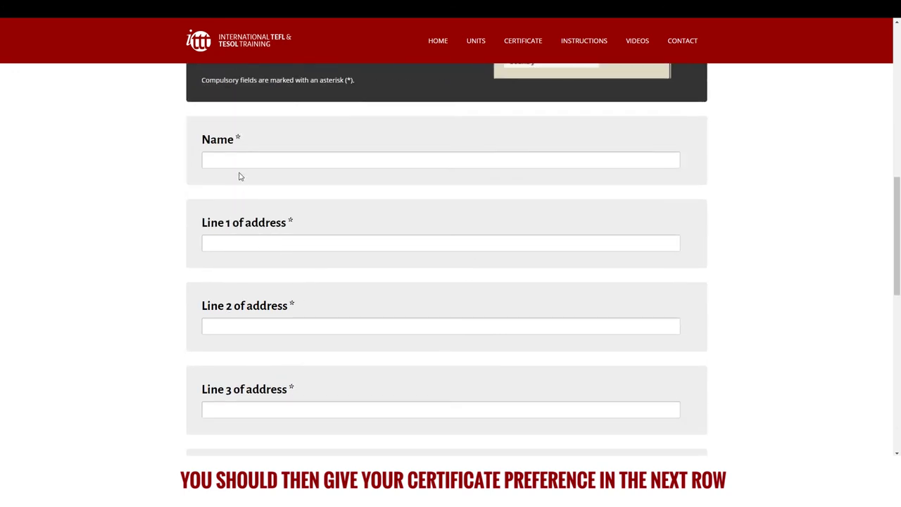
{"action": "left_click", "coordinate": [239, 159]}
{"action": "type", "text": "Sample Certificate Name"}
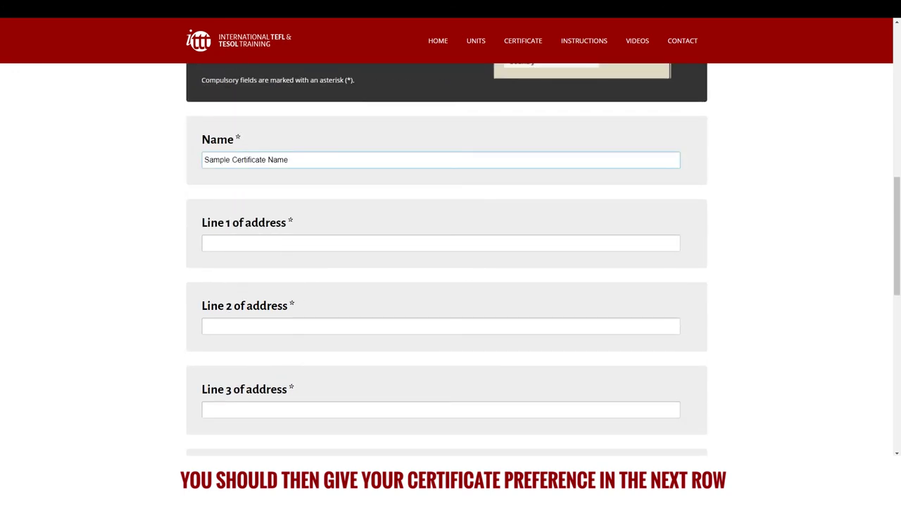
- Paste the mailing address into address lines 1 through 4
{"action": "left_click", "coordinate": [250, 243]}
{"action": "type", "text": "Sample address line 1"}
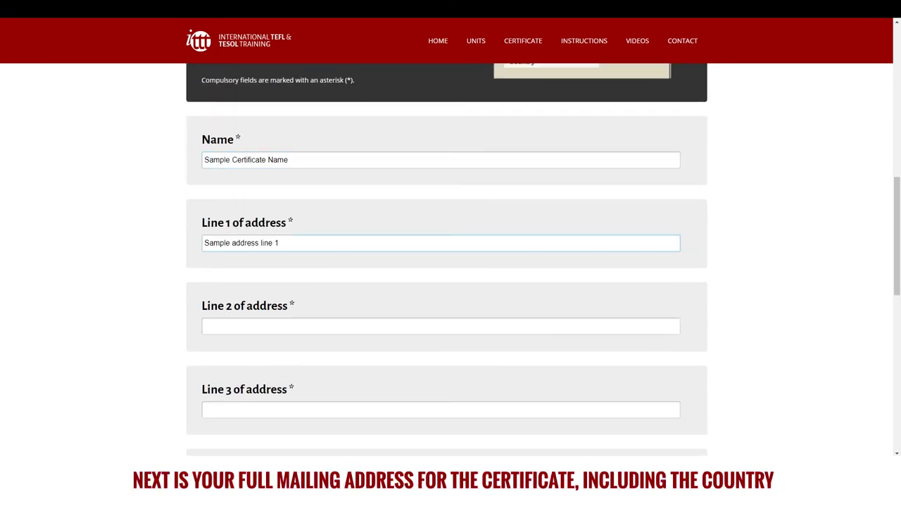
{"action": "left_click", "coordinate": [271, 325]}
{"action": "type", "text": "Sample address line 2"}
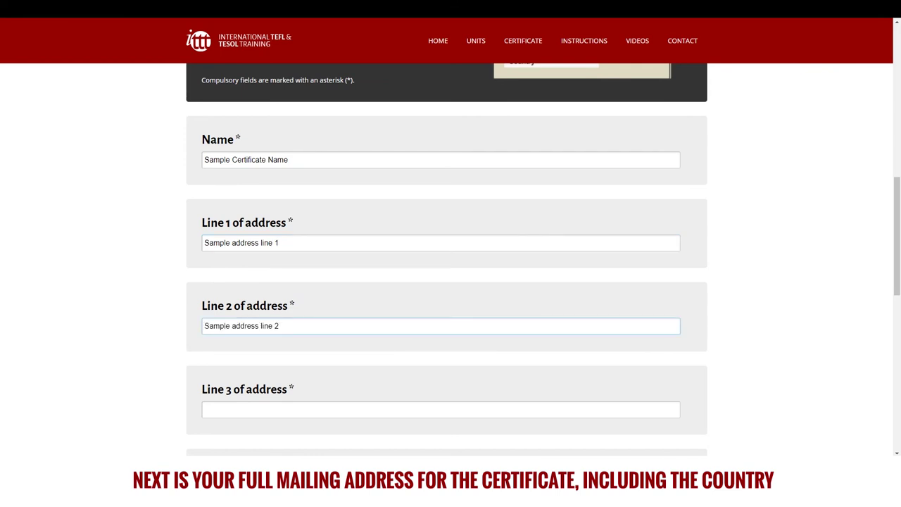
{"action": "scroll", "coordinate": [451, 282], "scroll_direction": "down", "scroll_amount": 3}
{"action": "left_click", "coordinate": [246, 174]}
{"action": "type", "text": "Sample address line 3"}
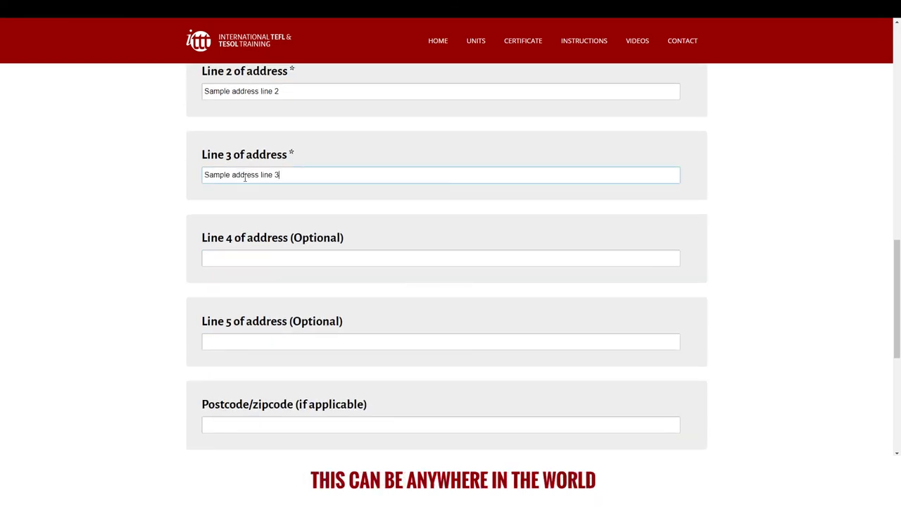
{"action": "left_click", "coordinate": [253, 258]}
{"action": "type", "text": "Sample address line 4"}
- Enter 'Country' in the Country field and submit the certificate details
{"action": "scroll", "coordinate": [388, 370], "scroll_direction": "down", "scroll_amount": 3}
{"action": "left_click", "coordinate": [241, 272]}
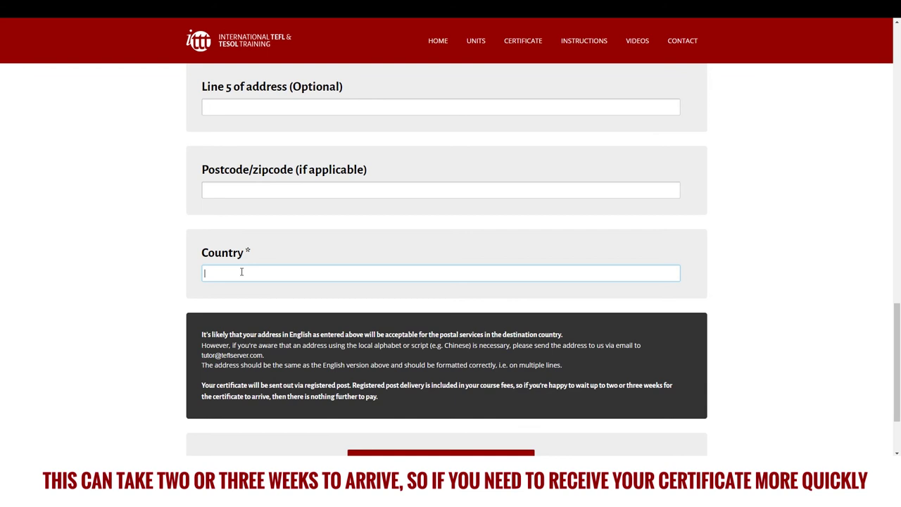
{"action": "type", "text": "Country"}
{"action": "scroll", "coordinate": [455, 334], "scroll_direction": "down", "scroll_amount": 2}
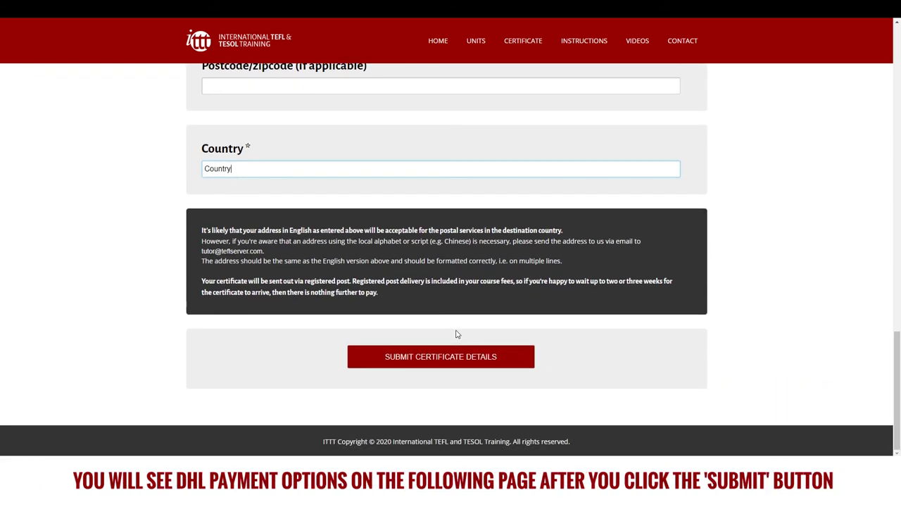
{"action": "left_click", "coordinate": [442, 357]}
- Scroll down to view the DHL payment buttons, then back up to the submitted details
{"action": "scroll", "coordinate": [119, 352], "scroll_direction": "down", "scroll_amount": 4}
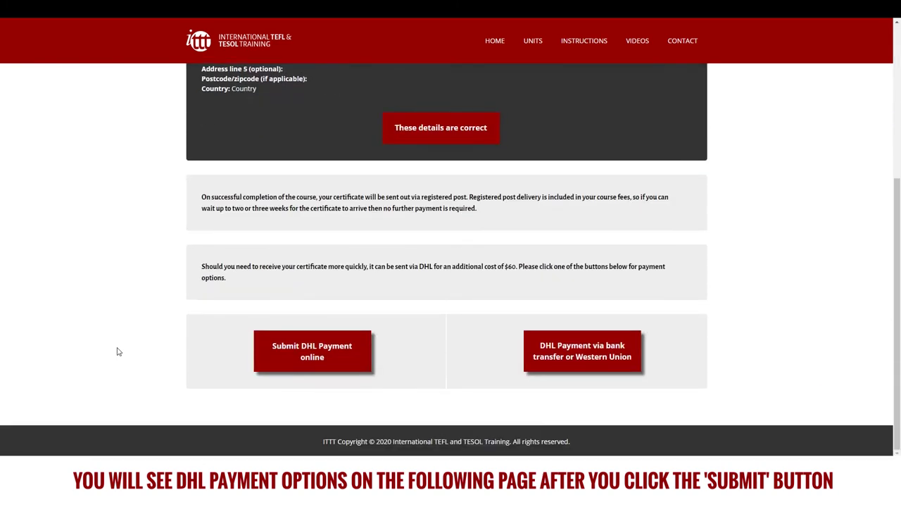
{"action": "scroll", "coordinate": [119, 351], "scroll_direction": "up", "scroll_amount": 4}
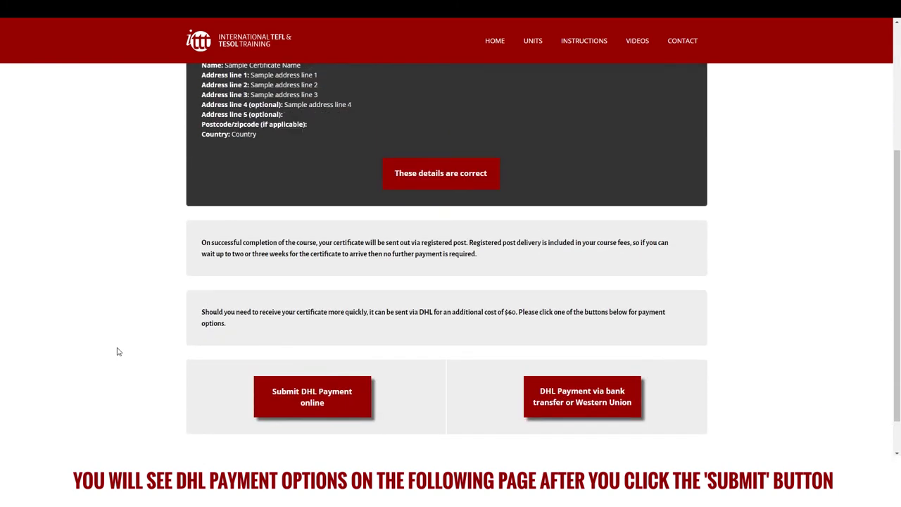